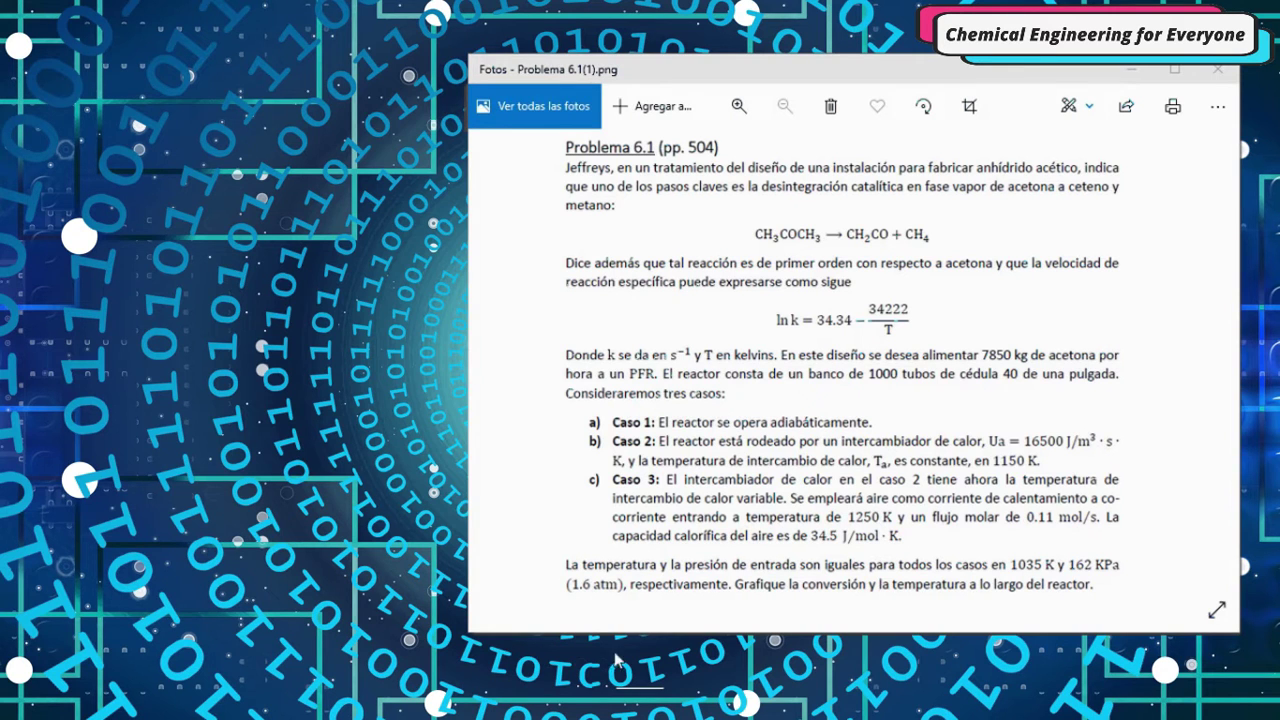
- Choose the non-isothermal PFR [V(X,T,P)] reactor type and place its calculation window for data entry
{"action": "left_click_drag", "start_coordinate": [258, 97], "coordinate": [368, 113]}
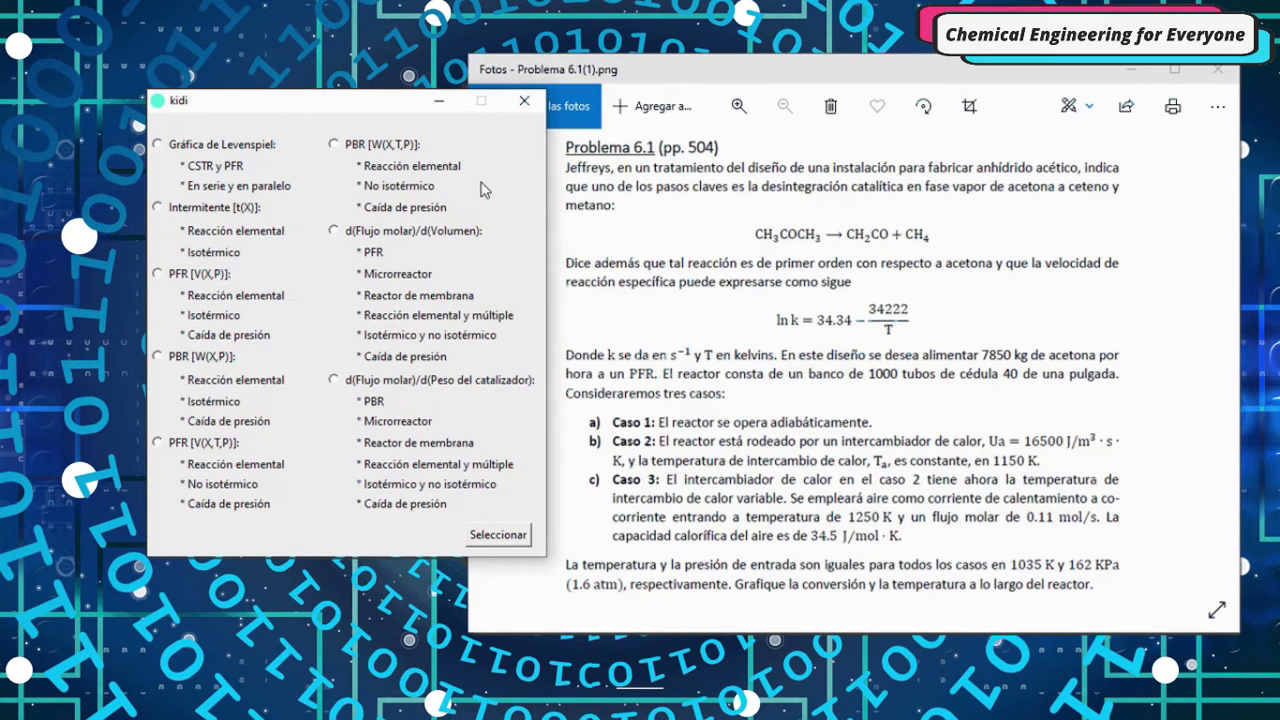
{"action": "left_click", "coordinate": [157, 443]}
{"action": "left_click", "coordinate": [505, 537]}
{"action": "left_click_drag", "start_coordinate": [441, 65], "coordinate": [653, 91]}
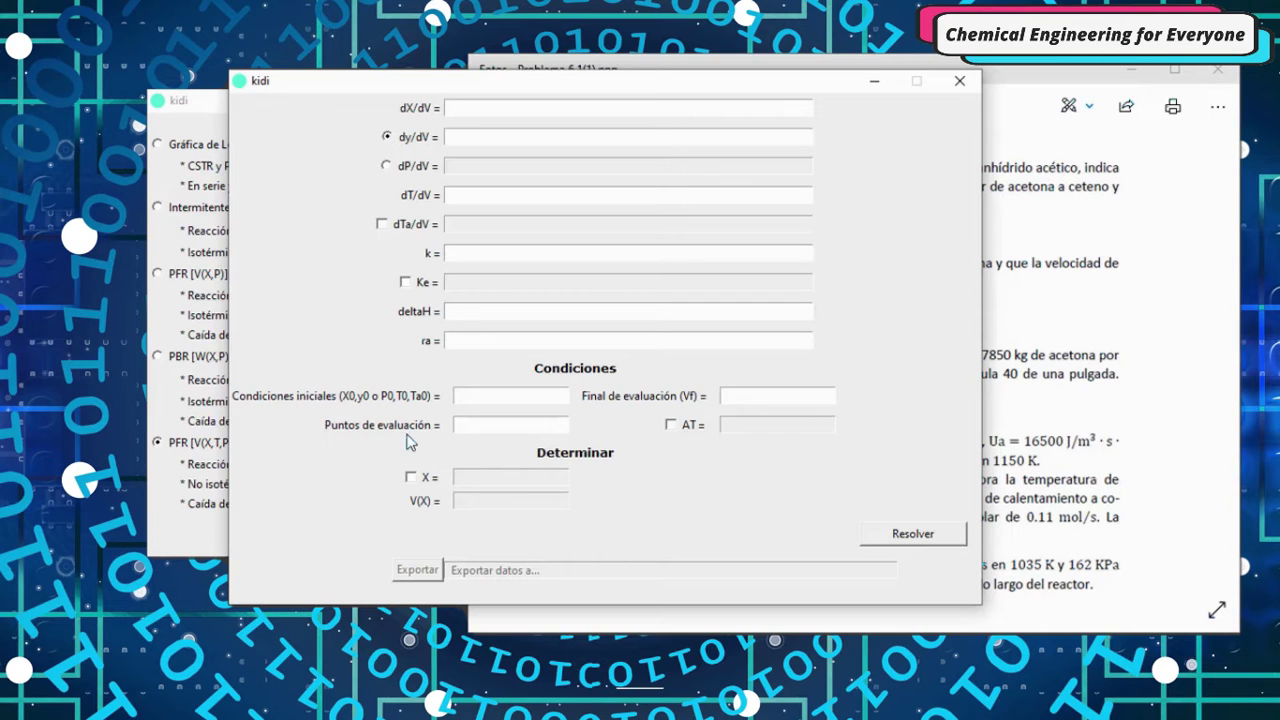
{"action": "left_click_drag", "start_coordinate": [537, 82], "coordinate": [370, 80]}
- Page through the Problema 6.1 images to read the additional data, the part (a) summary and its Kidi equations
{"action": "left_click_drag", "start_coordinate": [818, 62], "coordinate": [854, 64]}
{"action": "left_click", "coordinate": [1249, 363]}
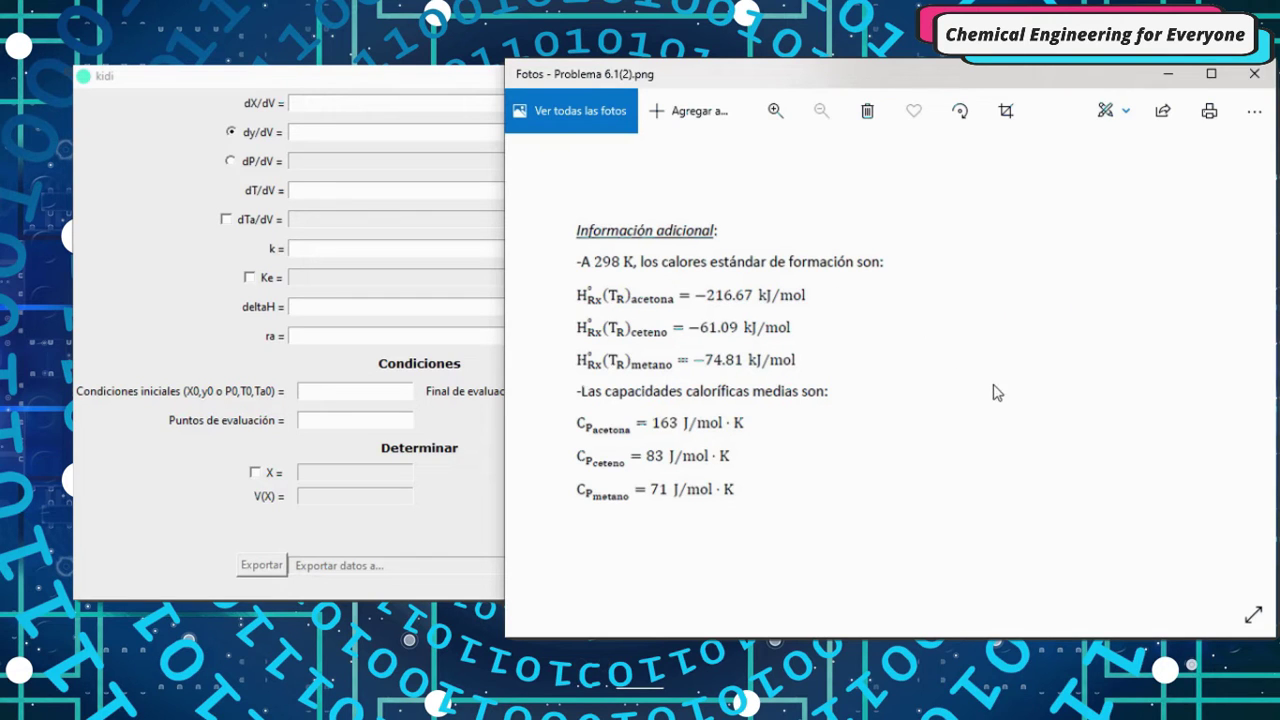
{"action": "left_click", "coordinate": [1250, 370]}
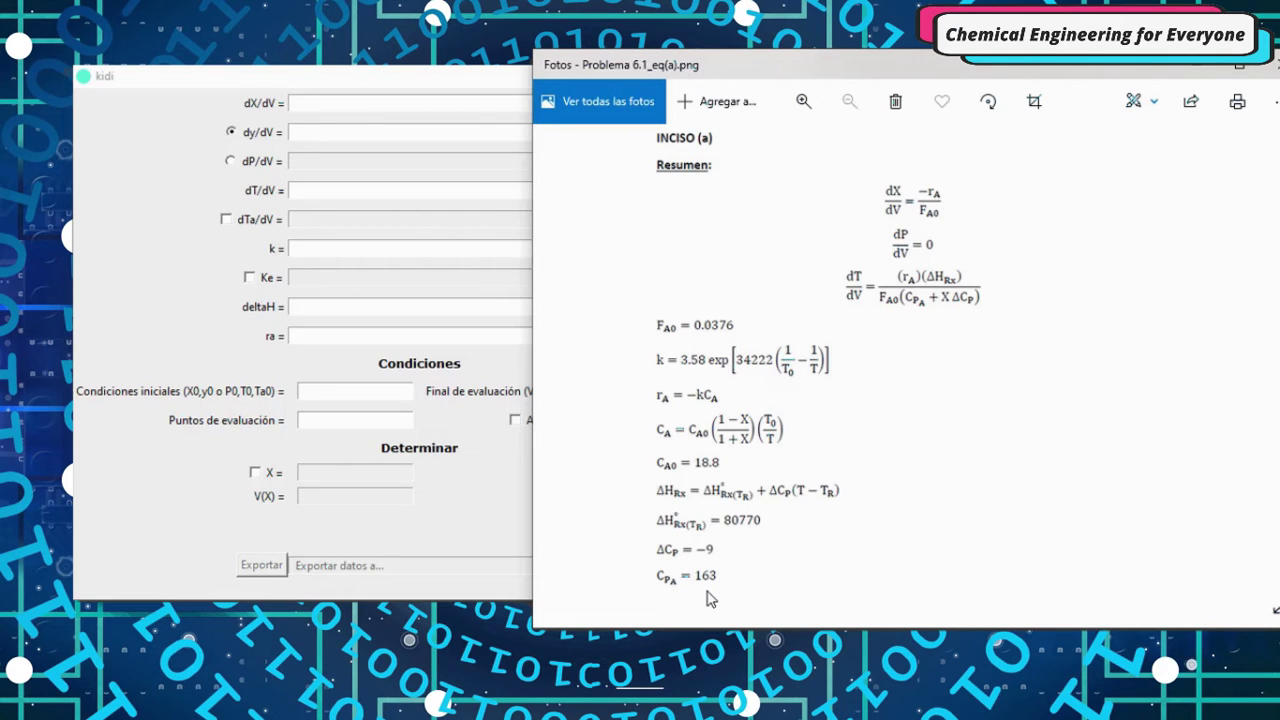
{"action": "key", "text": "Right"}
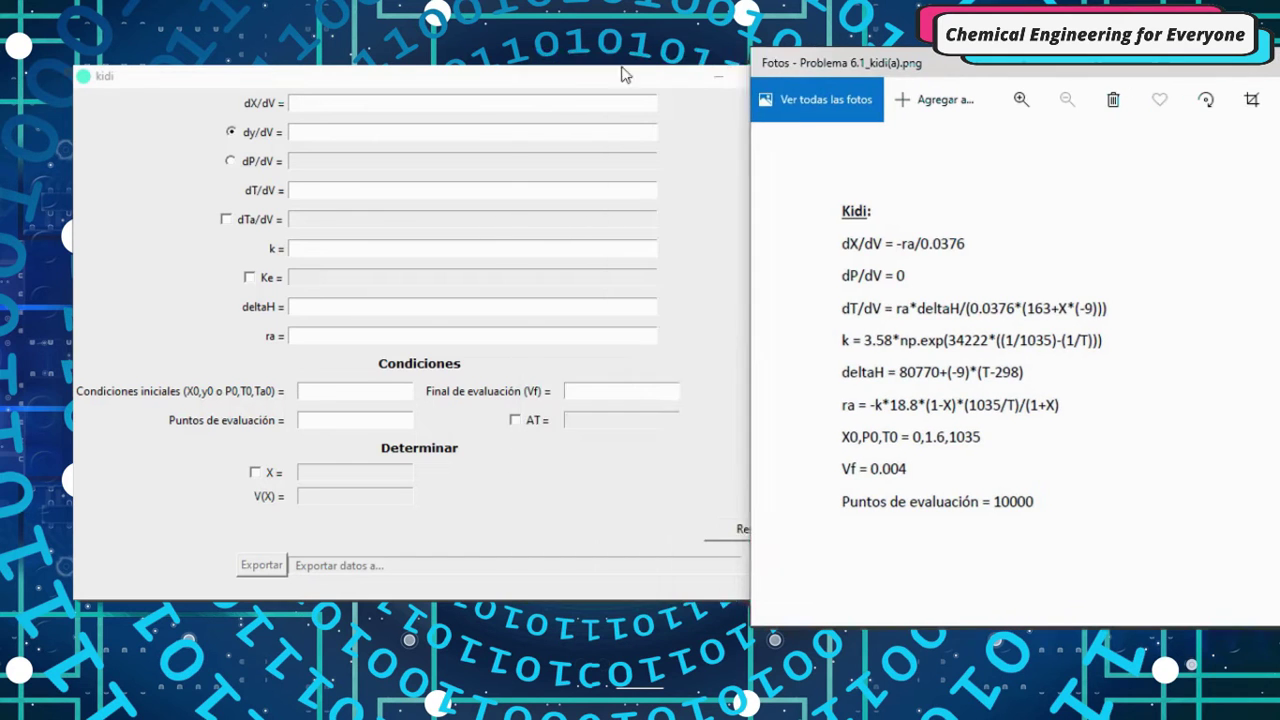
- Enter dX/dV as -ra/0.0376, activate dP/dV with 0, and enter dT/dV as ra*deltaH/(0.0376*(163+X*(-9)))
{"action": "left_click", "coordinate": [391, 91]}
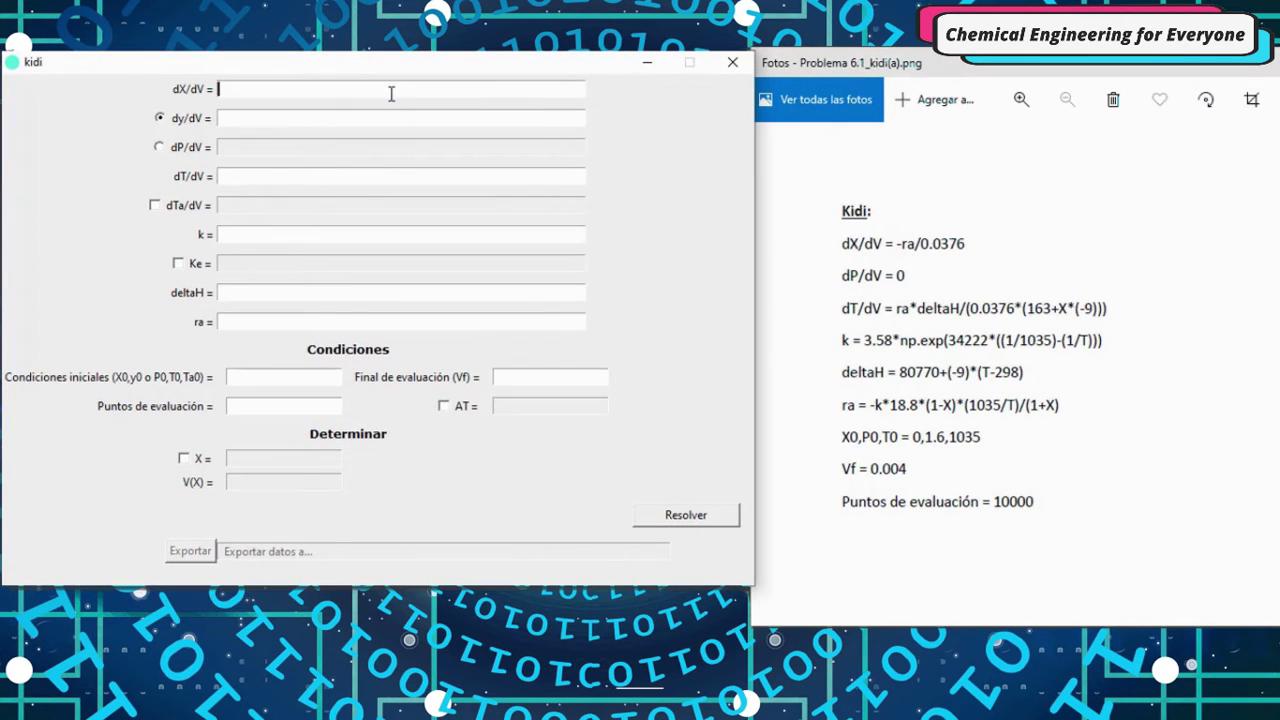
{"action": "type", "text": "-ra/0.0376"}
{"action": "left_click", "coordinate": [193, 153]}
{"action": "left_click", "coordinate": [243, 177]}
{"action": "type", "text": "ra*deltaH/(0.0376*(163+X*(-9)))"}
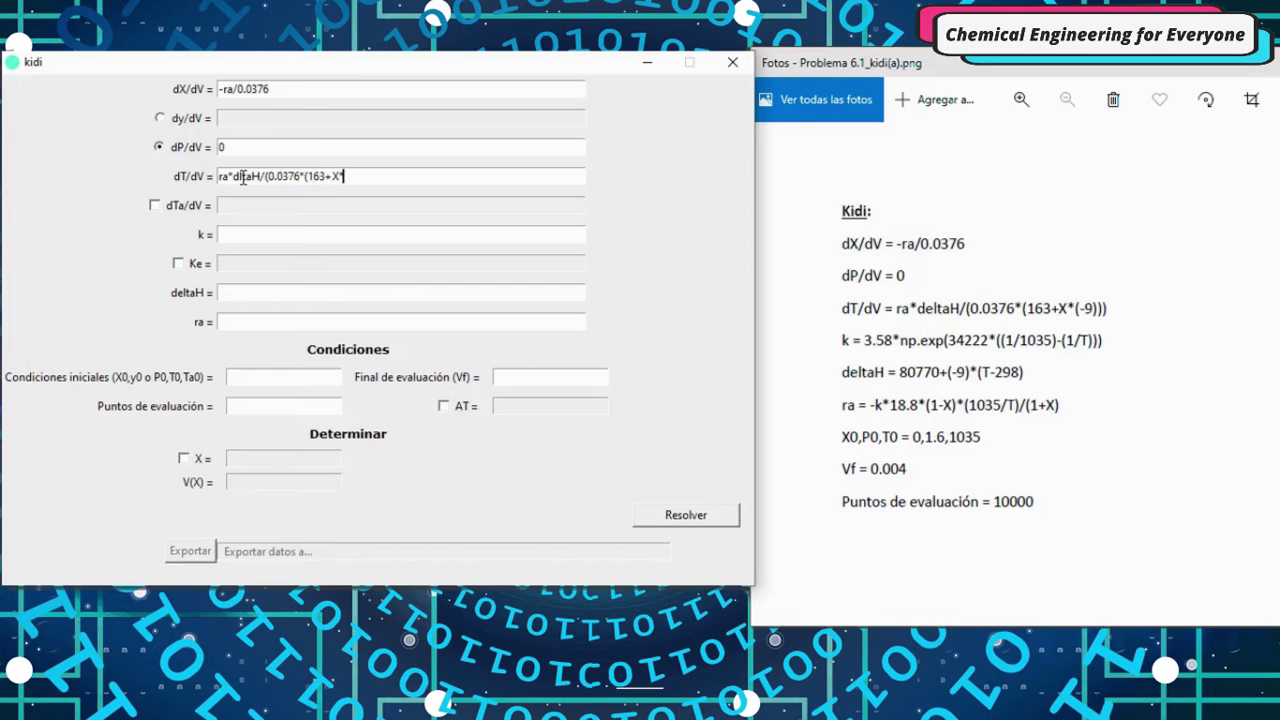
- Enter k as 3.58*np.exp(34222*((1/1035)-(1/T))), deltaH as 80770+(-9)*(T-298) and ra as -k*18.8*(1-X)*(1035/T)/(1+X)
{"action": "left_click", "coordinate": [268, 234]}
{"action": "type", "text": "3.58*np.exp(34222*((1/1035)-(1/T)))"}
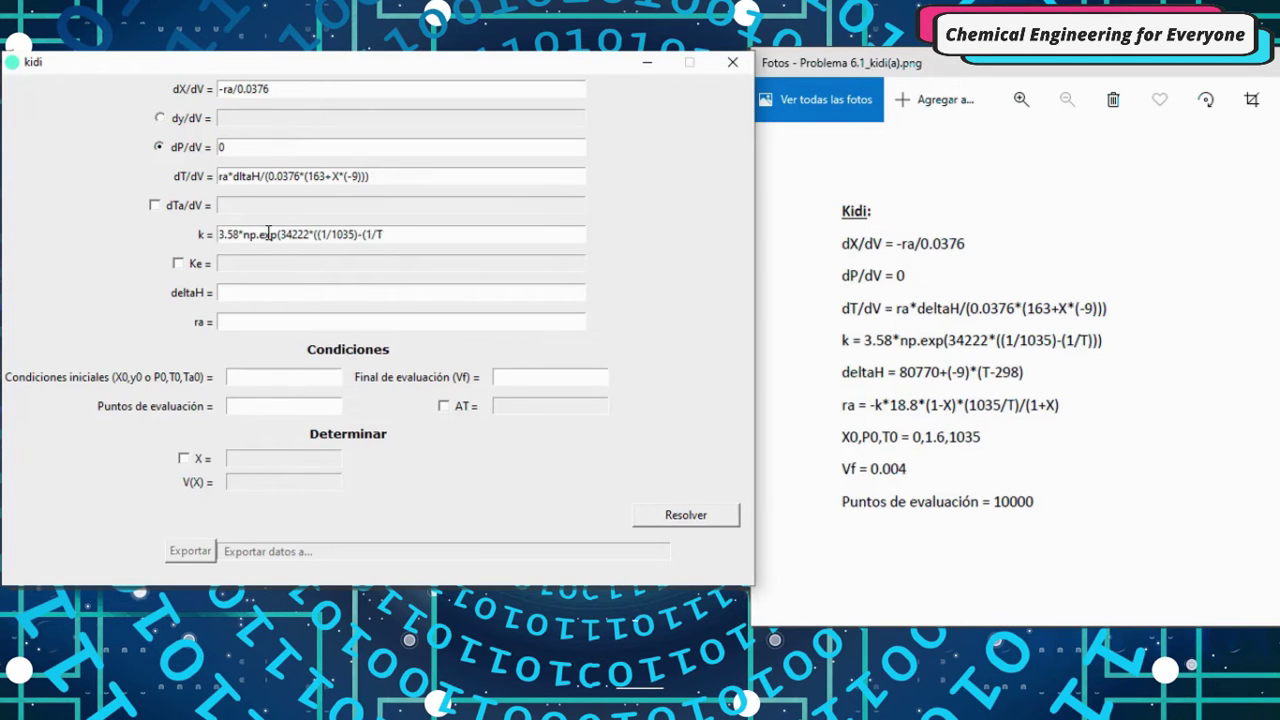
{"action": "left_click", "coordinate": [257, 292]}
{"action": "type", "text": "80770+(-9)*(T-298)"}
{"action": "left_click", "coordinate": [262, 321]}
{"action": "type", "text": "-k*18.8*(1-X)*(1035/T)/(1+X)"}
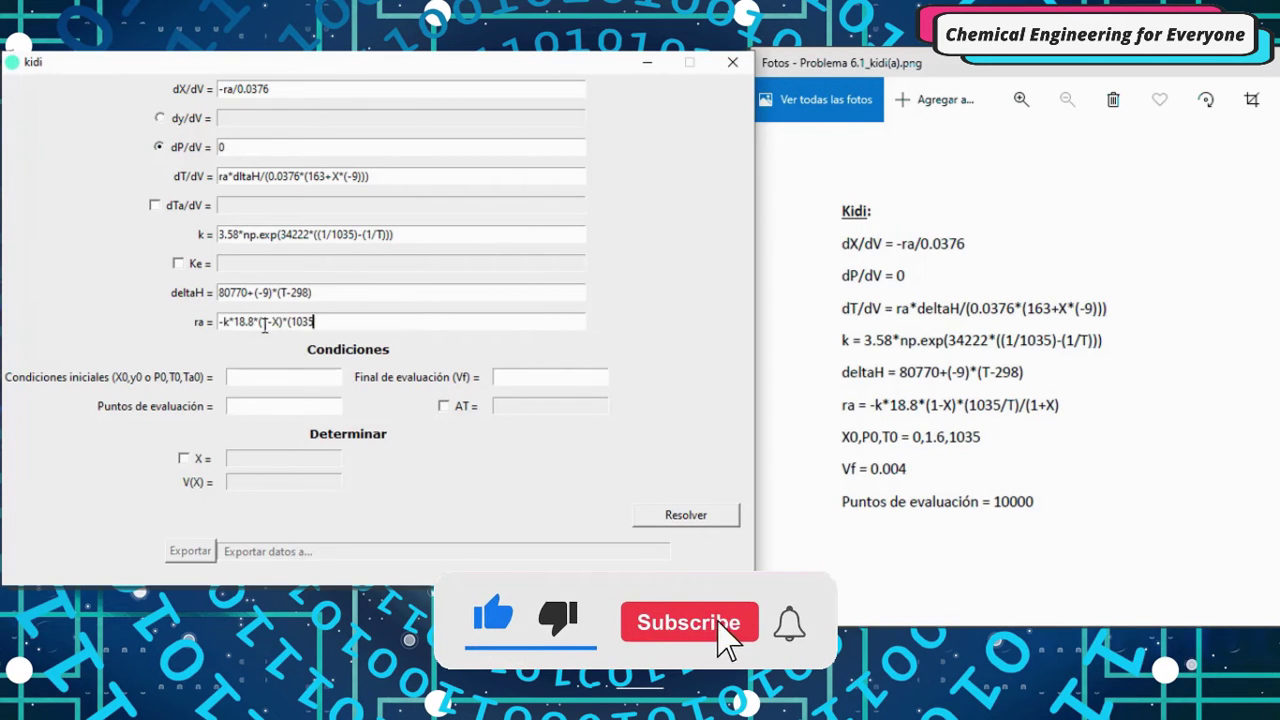
- Set the initial conditions to 0,1.6,1035, Vf to 0.004 and the evaluation points to 10000, and solve for the profile plots
{"action": "left_click", "coordinate": [300, 378]}
{"action": "type", "text": "0,1.6,1035"}
{"action": "left_click", "coordinate": [536, 380]}
{"action": "type", "text": "0.004"}
{"action": "left_click", "coordinate": [318, 405]}
{"action": "type", "text": "10000"}
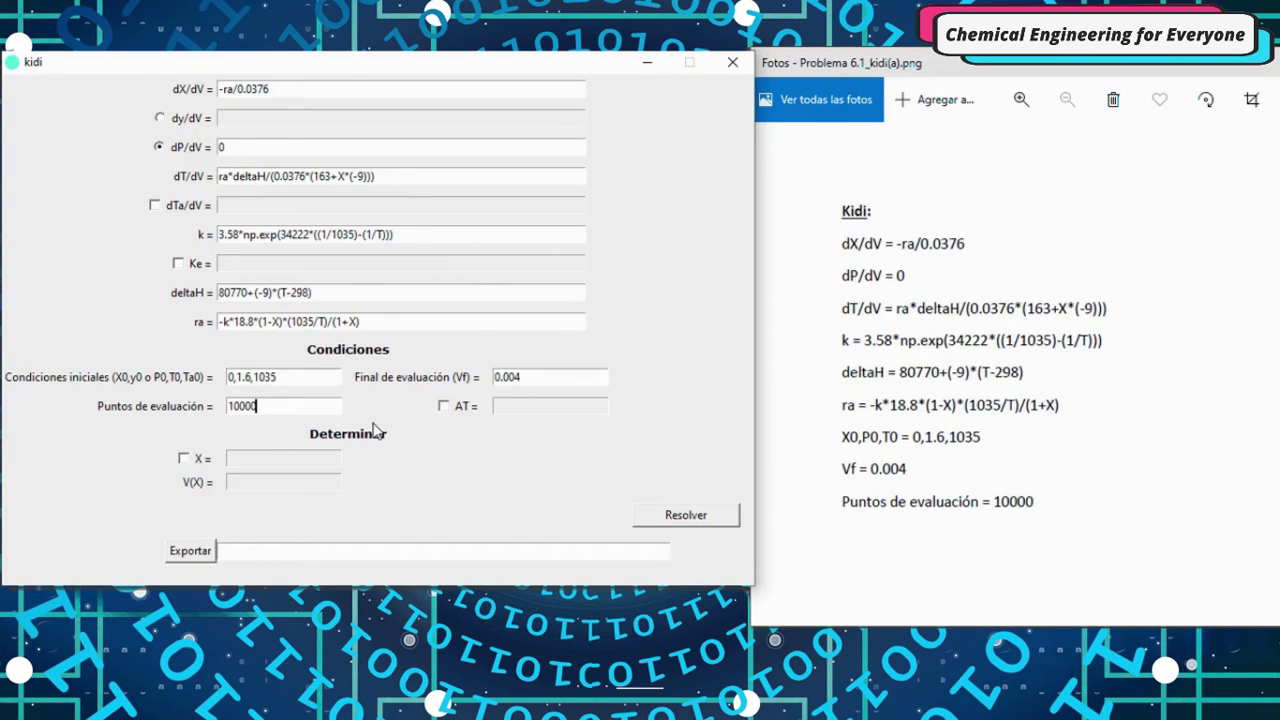
{"action": "left_click", "coordinate": [666, 515]}
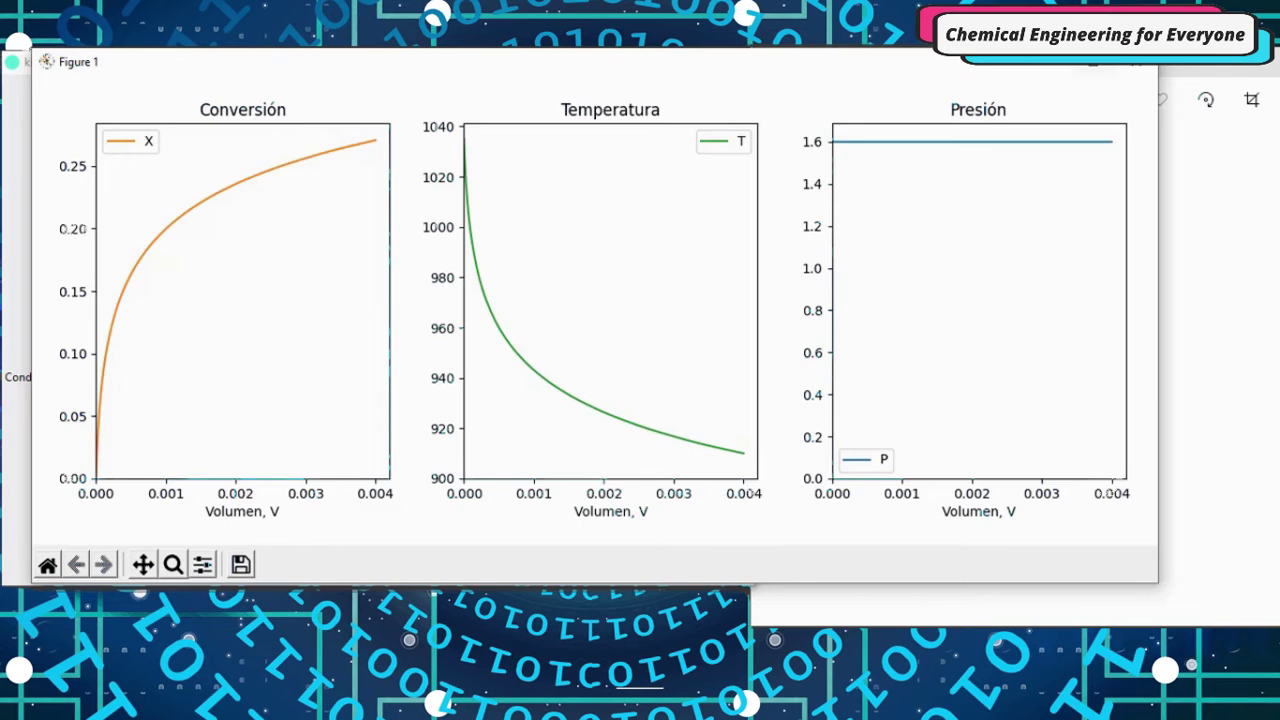
{"action": "left_click", "coordinate": [1137, 64]}
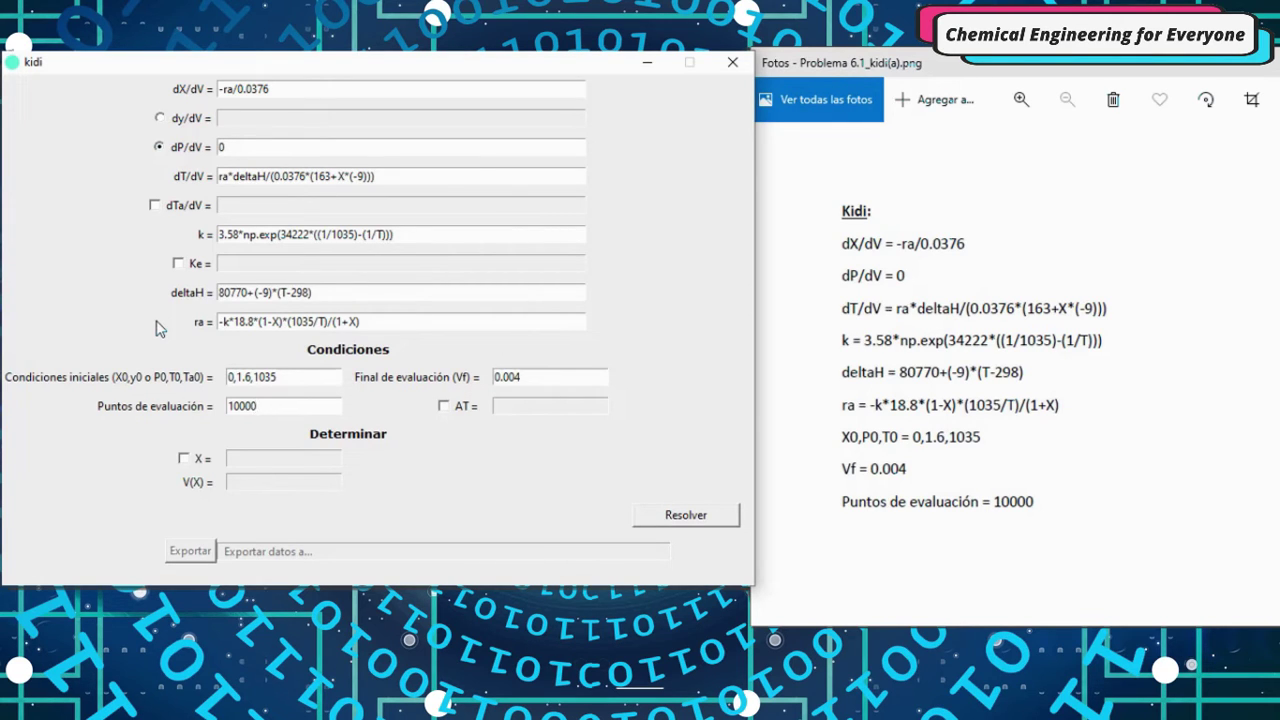
- Try to solve the reactor with the undefined factor *Z appended to the ra equation
{"action": "left_click", "coordinate": [396, 323]}
{"action": "type", "text": "*Z"}
{"action": "left_click", "coordinate": [700, 516]}
{"action": "left_click_drag", "start_coordinate": [645, 336], "coordinate": [675, 310]}
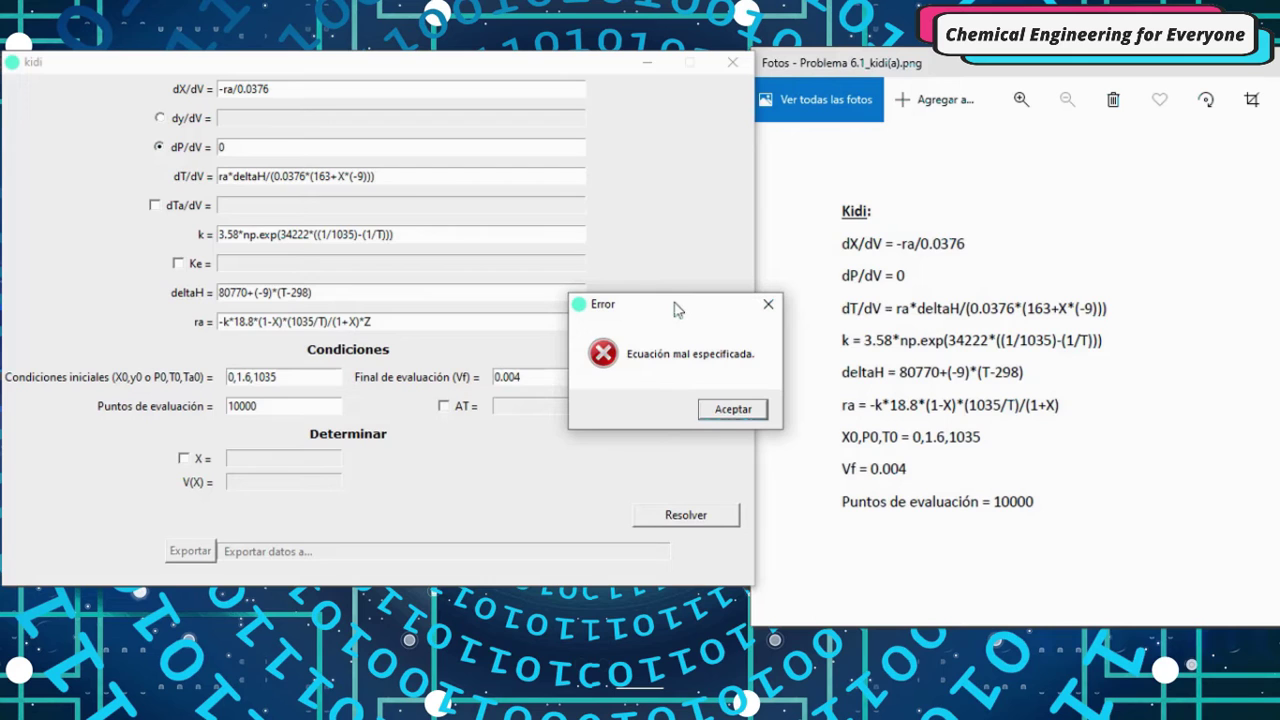
{"action": "left_click", "coordinate": [731, 412]}
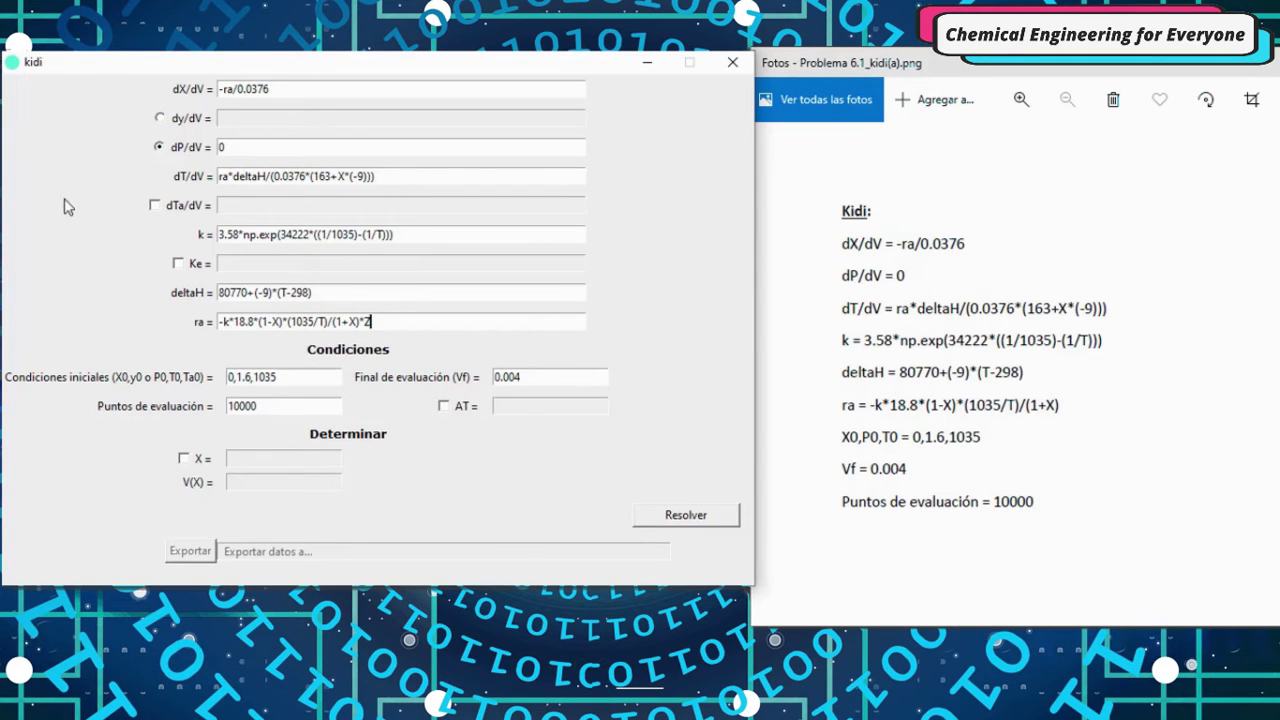
- Replace Z with Ke in the ra equation and solve with Ke enabled and set to 1
{"action": "key", "text": "BackSpace"}
{"action": "type", "text": "Ke"}
{"action": "left_click", "coordinate": [179, 263]}
{"action": "left_click", "coordinate": [216, 268]}
{"action": "type", "text": "1"}
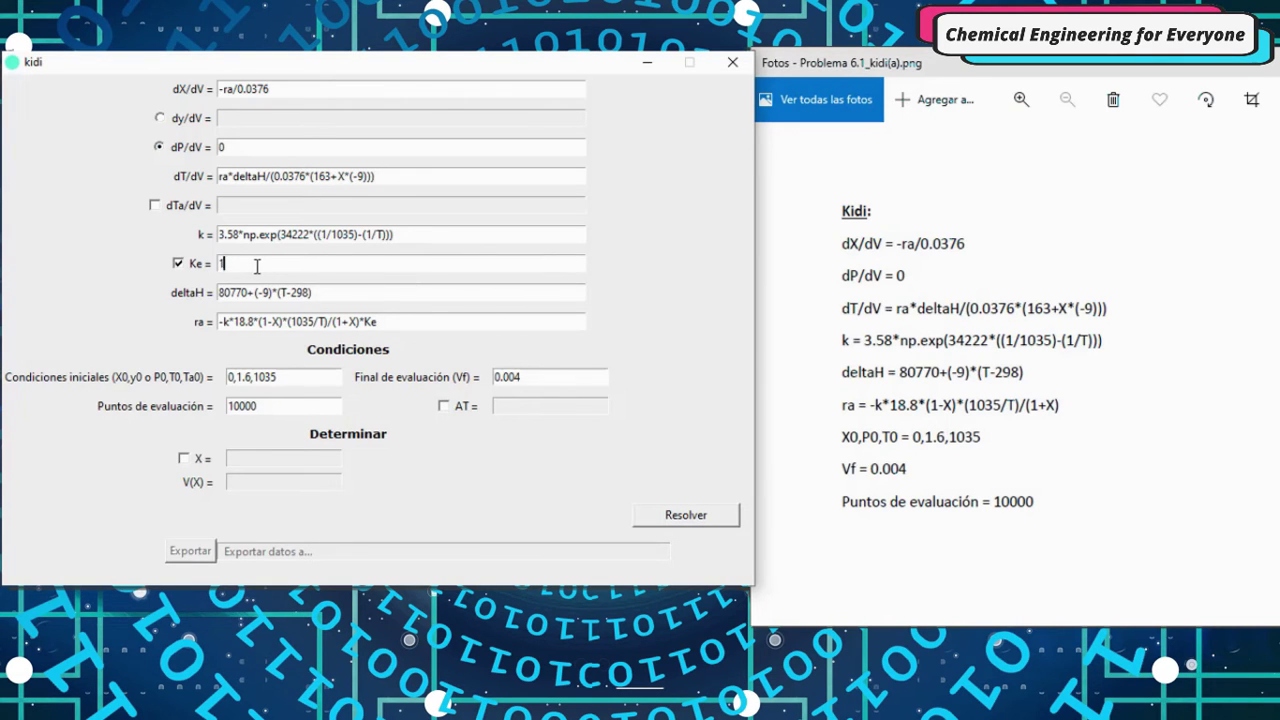
{"action": "left_click", "coordinate": [680, 518]}
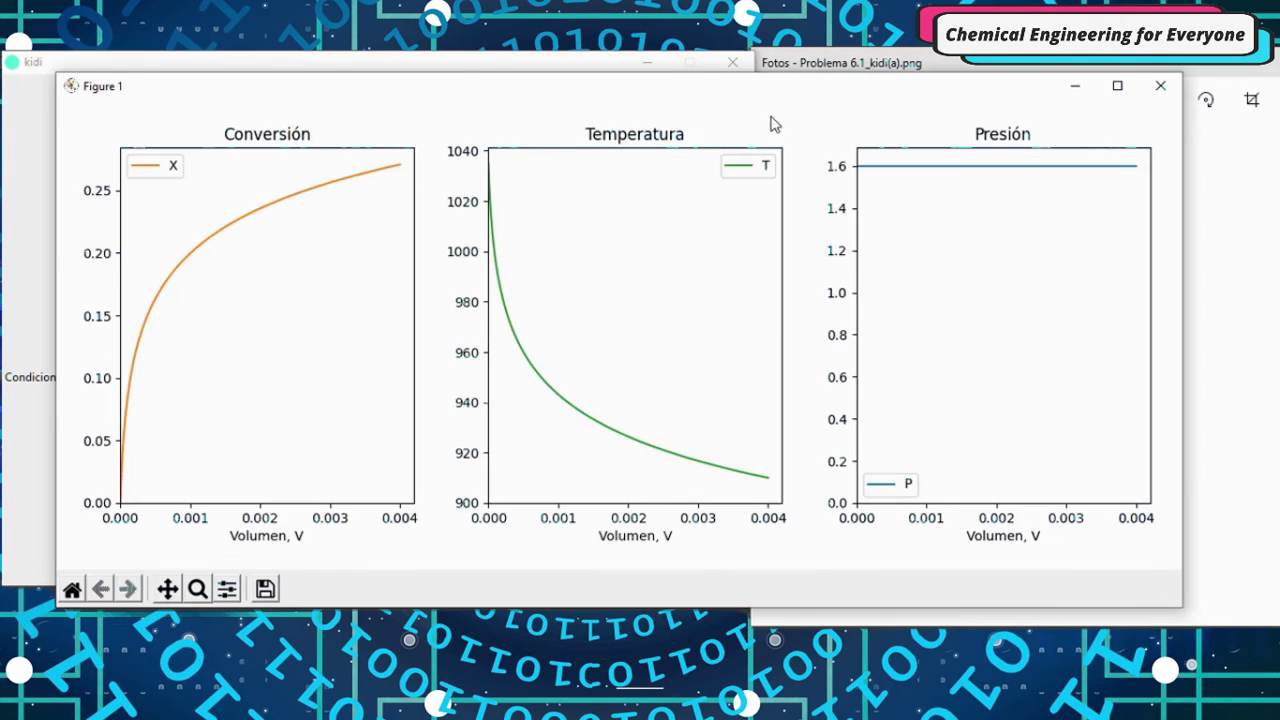
{"action": "left_click", "coordinate": [1160, 86]}
- Disable Ke and remove the *Ke factor from the end of the ra equation
{"action": "left_click", "coordinate": [179, 265]}
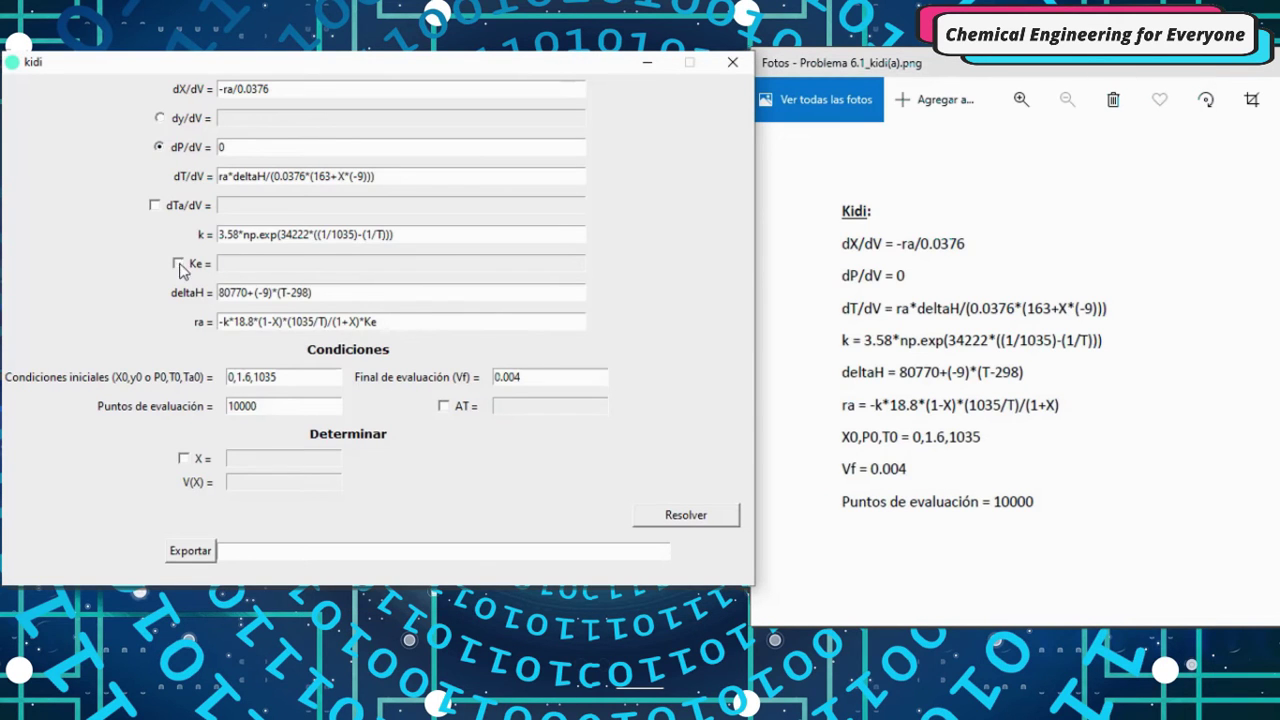
{"action": "left_click", "coordinate": [411, 320]}
{"action": "key", "text": "BackSpace"}
{"action": "key", "text": "BackSpace"}
{"action": "key", "text": "BackSpace"}
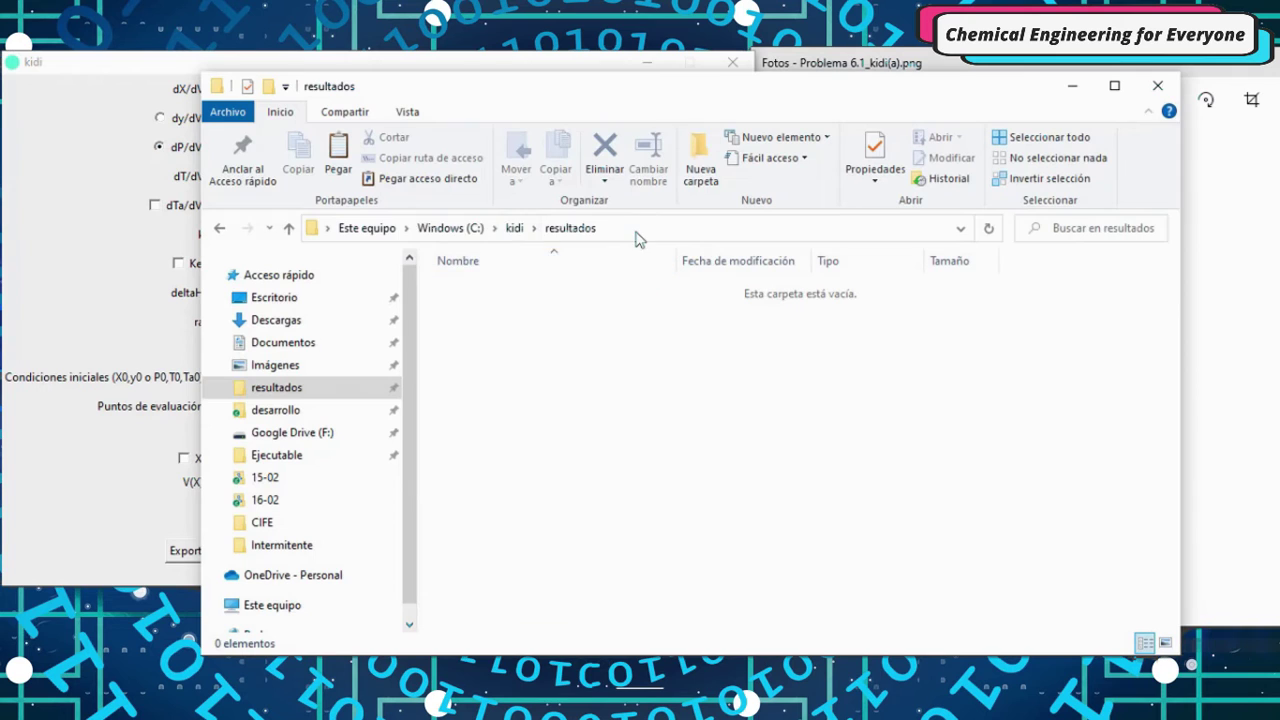
- Copy the path of the resultados folder in File Explorer
{"action": "left_click", "coordinate": [640, 229]}
{"action": "key", "text": "ctrl+c"}
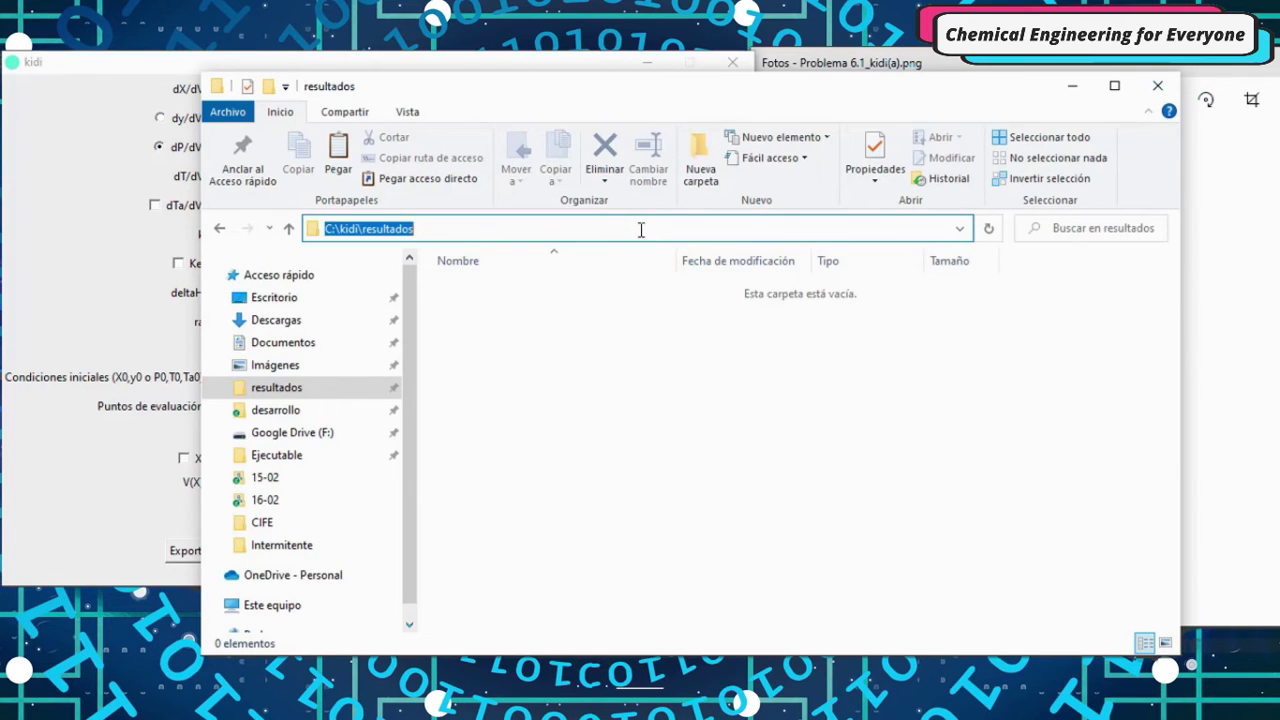
{"action": "left_click", "coordinate": [1072, 86]}
- Export the results to C:\kidi\resultados\pfr_noisotermico.xlsx
{"action": "left_click", "coordinate": [319, 549]}
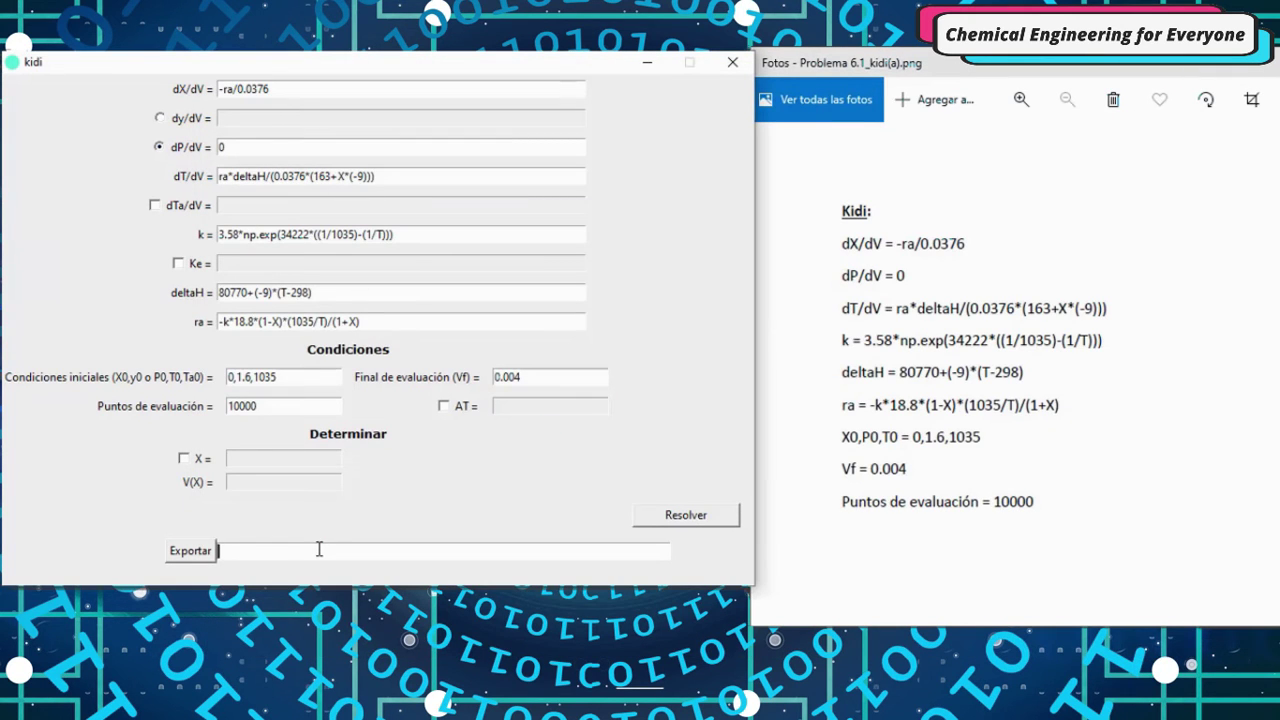
{"action": "key", "text": "ctrl+v"}
{"action": "type", "text": "\\pfr_noisoterm"}
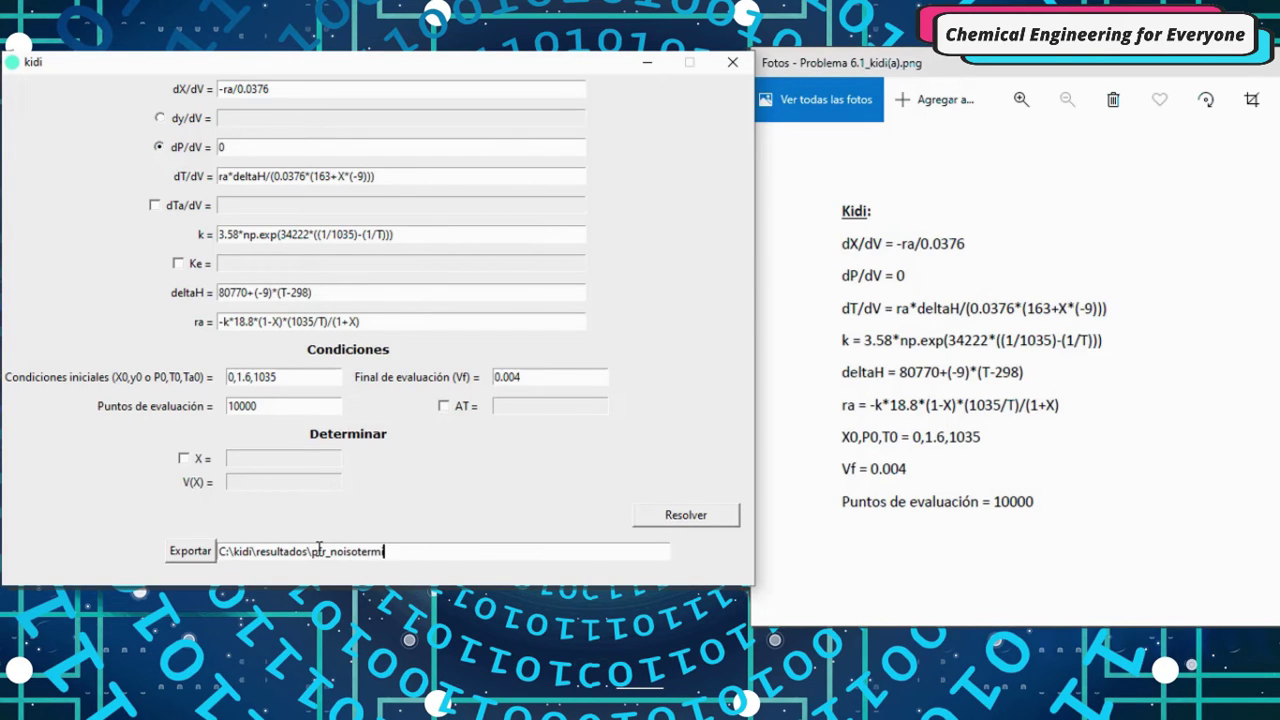
{"action": "type", "text": "ico.xlsx"}
{"action": "left_click", "coordinate": [188, 555]}
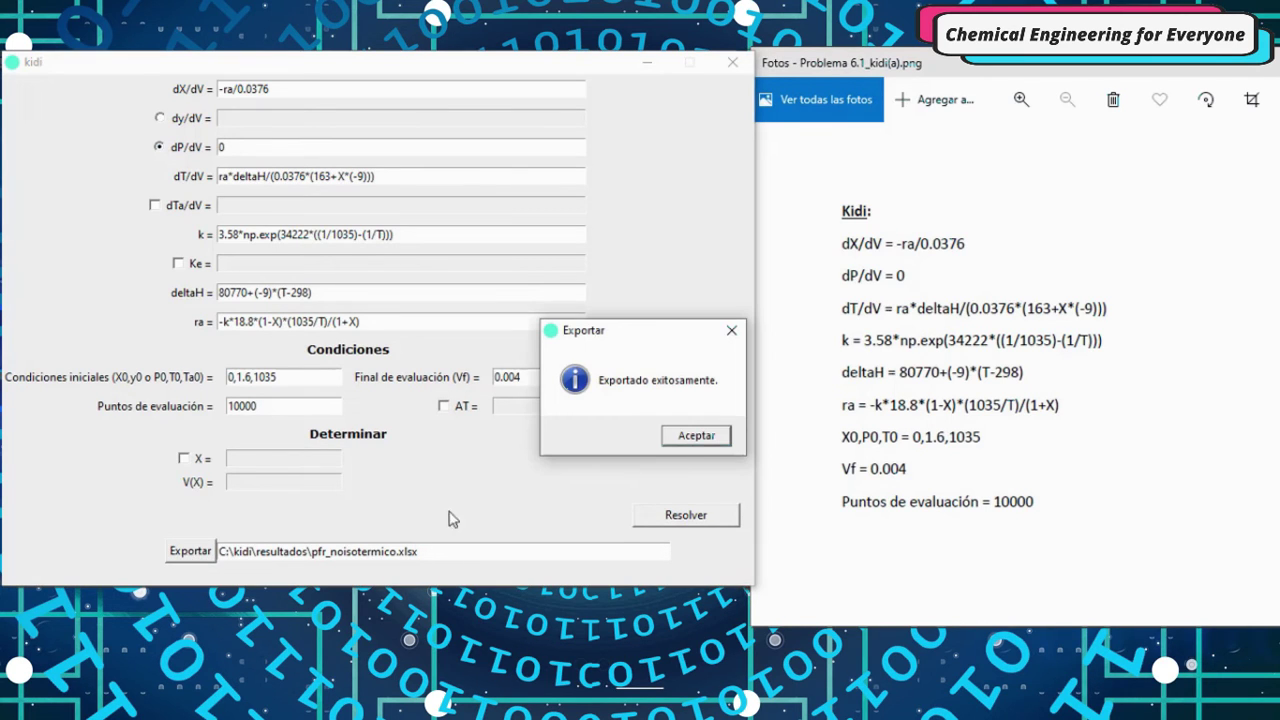
{"action": "left_click", "coordinate": [687, 440]}
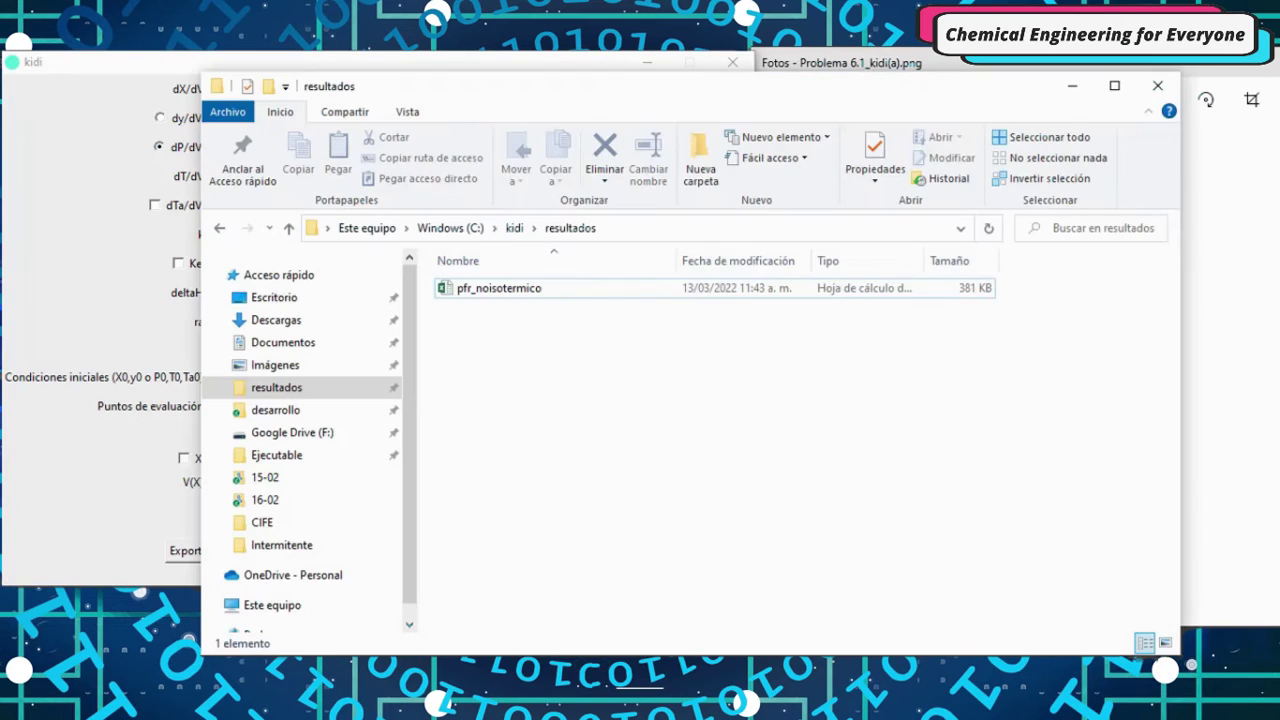
- Open the exported pfr_noisotermico workbook in Excel, fit columns A to D to their contents and close it saving the changes
{"action": "left_click", "coordinate": [498, 291]}
{"action": "double_click", "coordinate": [500, 292]}
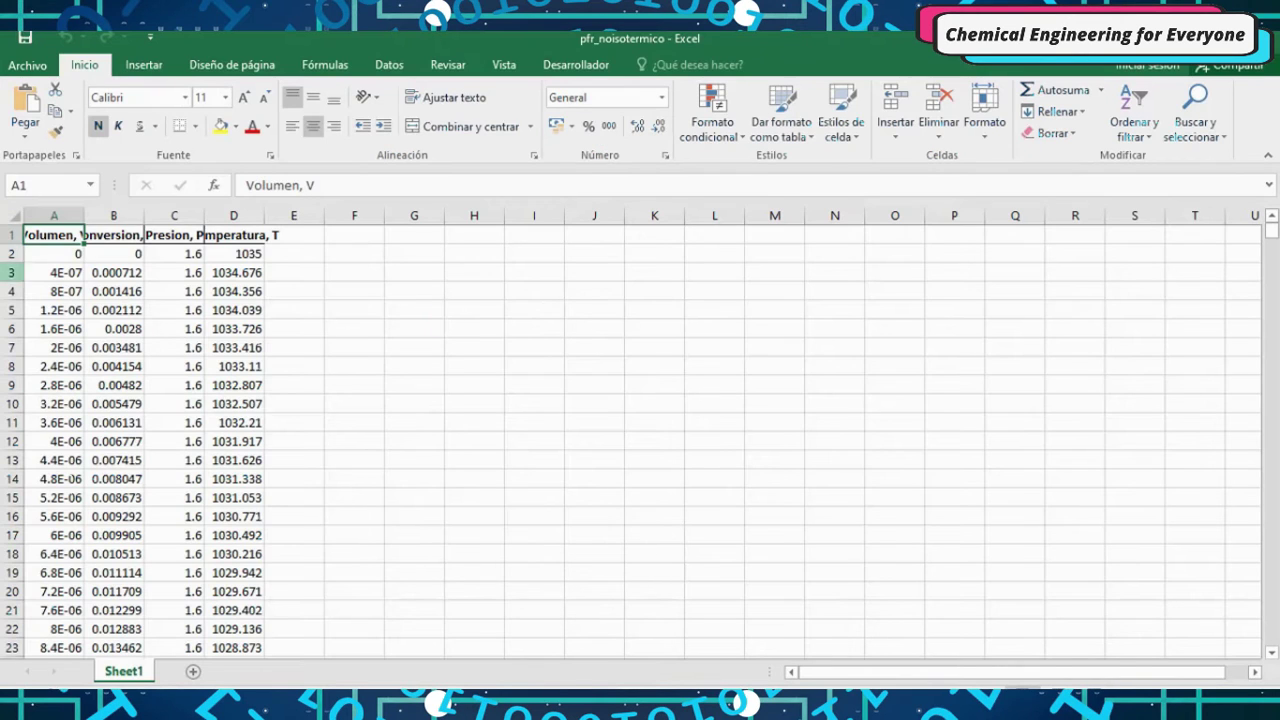
{"action": "double_click", "coordinate": [84, 215]}
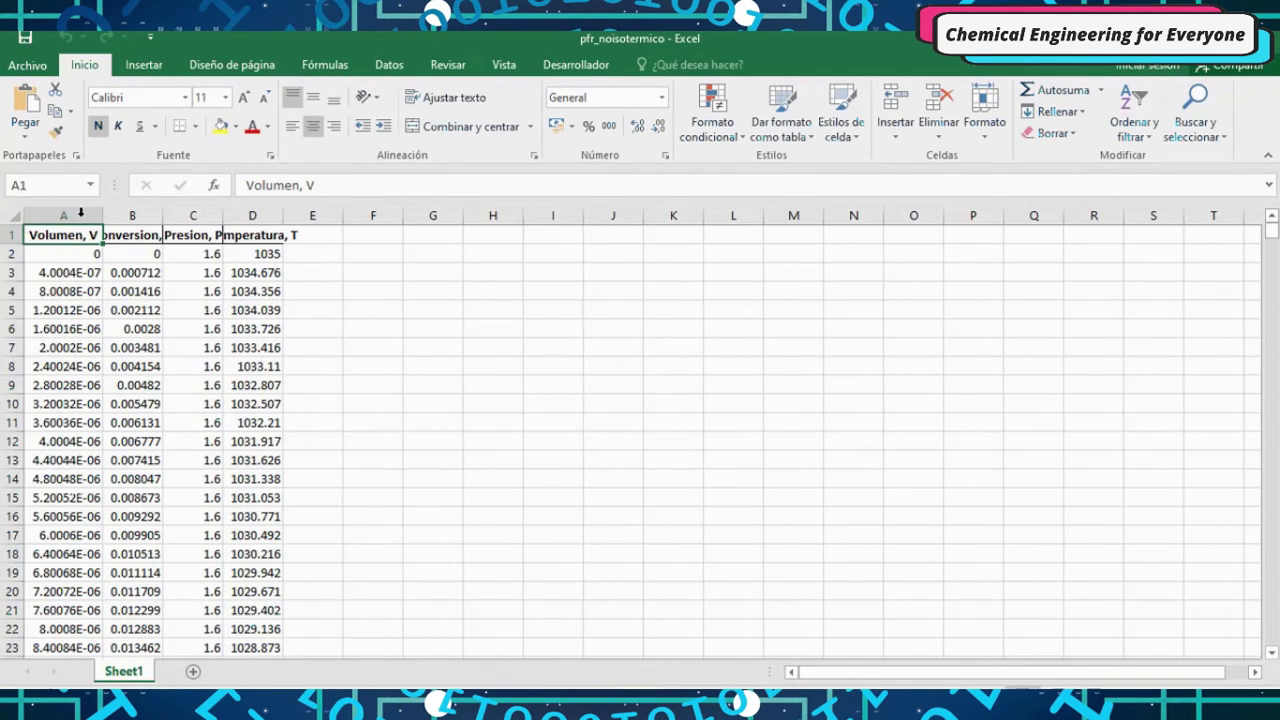
{"action": "double_click", "coordinate": [162, 215]}
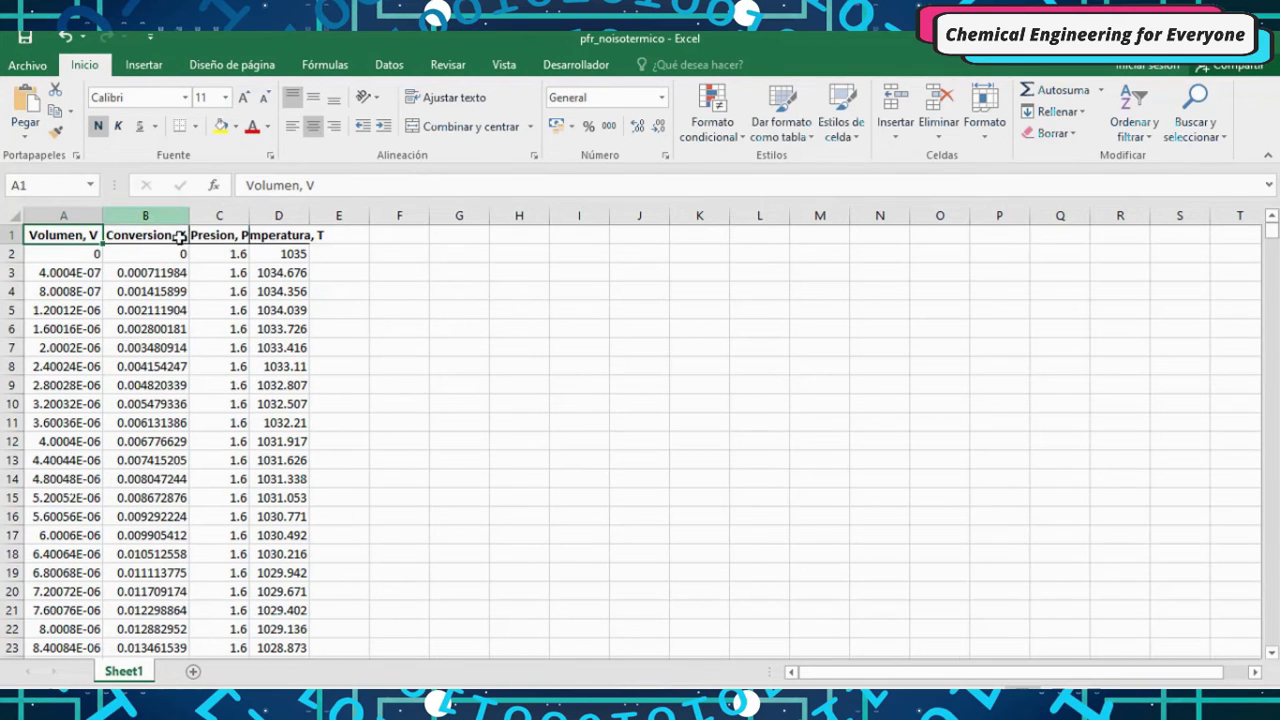
{"action": "double_click", "coordinate": [250, 215]}
{"action": "double_click", "coordinate": [314, 215]}
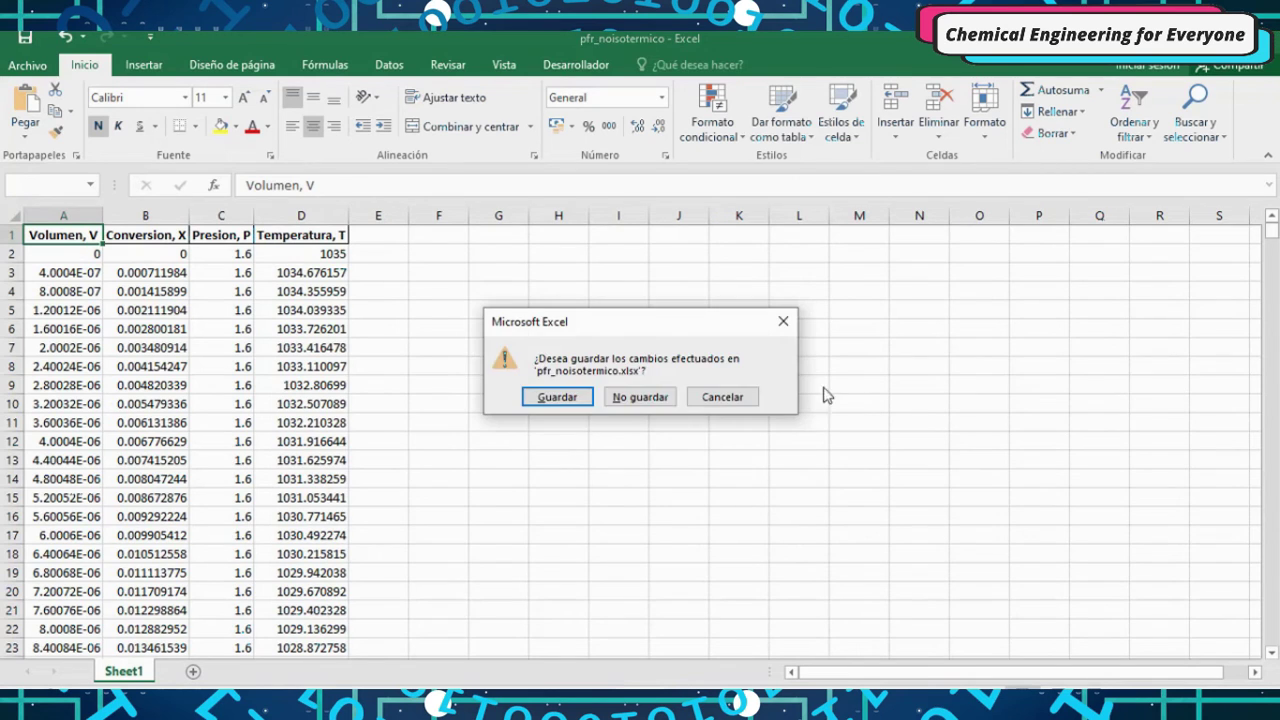
{"action": "left_click", "coordinate": [557, 397]}
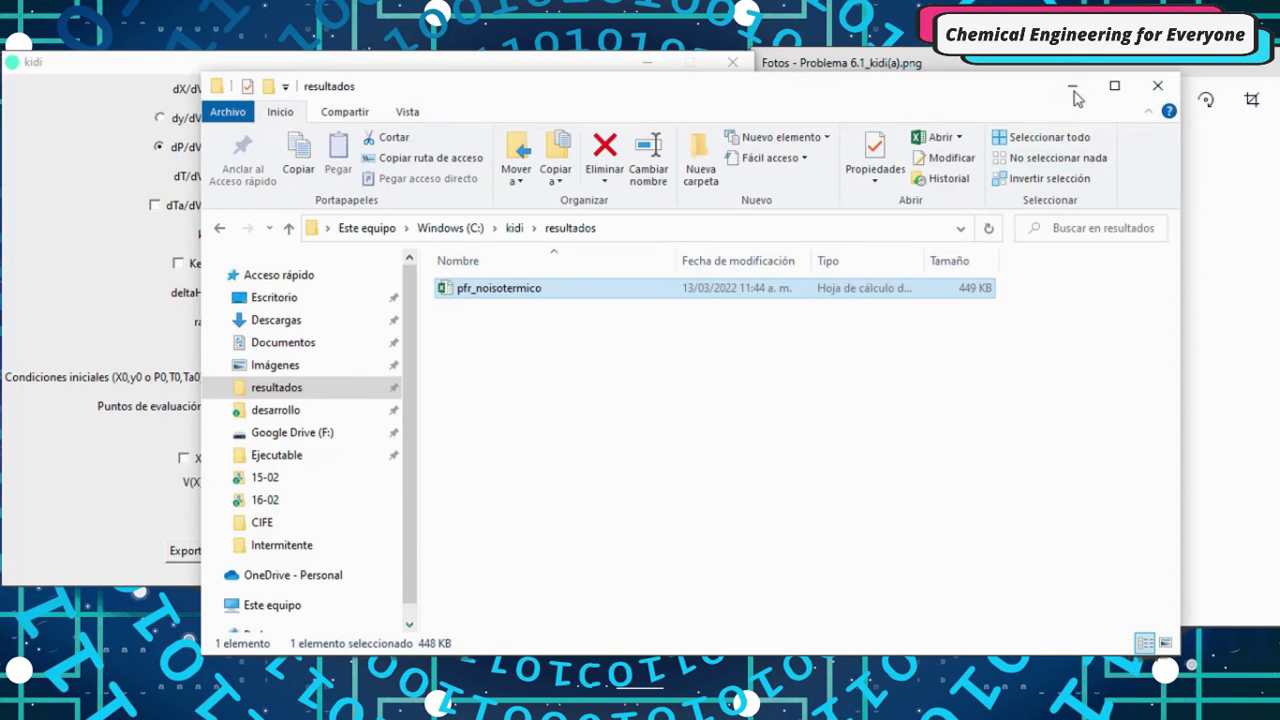
{"action": "left_click", "coordinate": [1072, 86]}
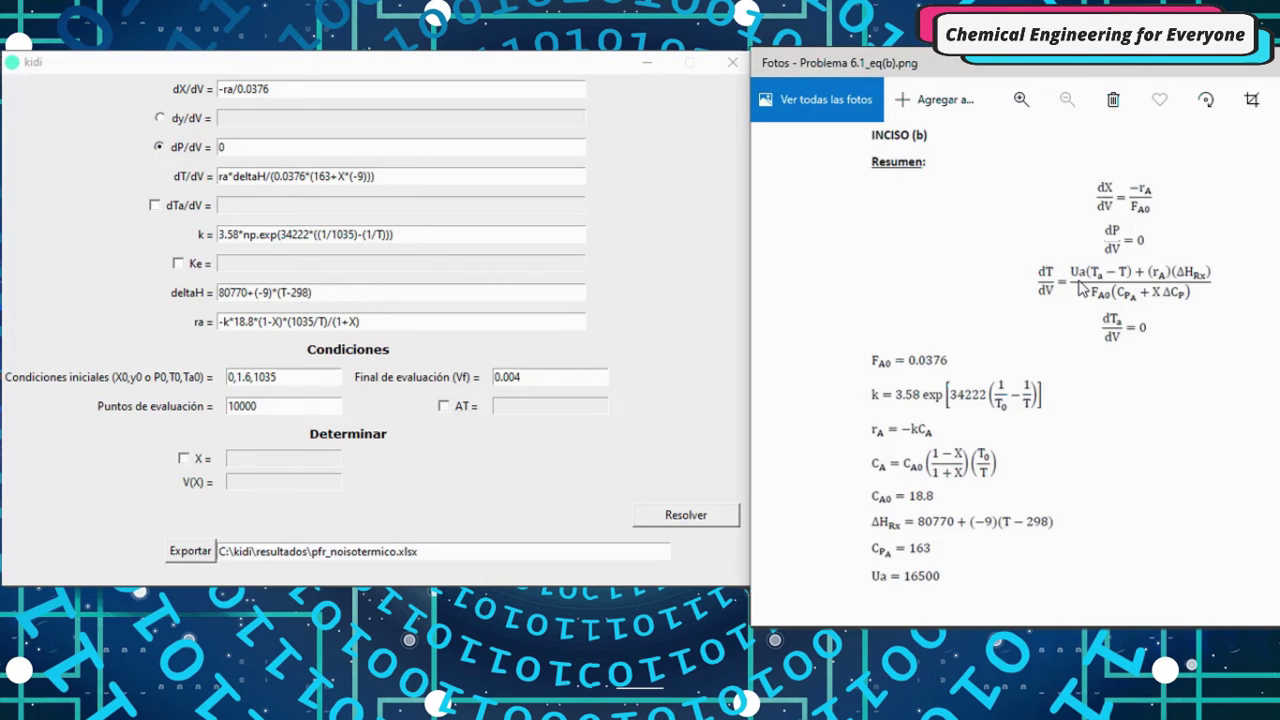
- Following the part (b) Kidi equations, change dT/dV to (16500*(ta-T)+ra*deltaH)/(0.0376*(163+X*(-9)))
{"action": "key", "text": "Right"}
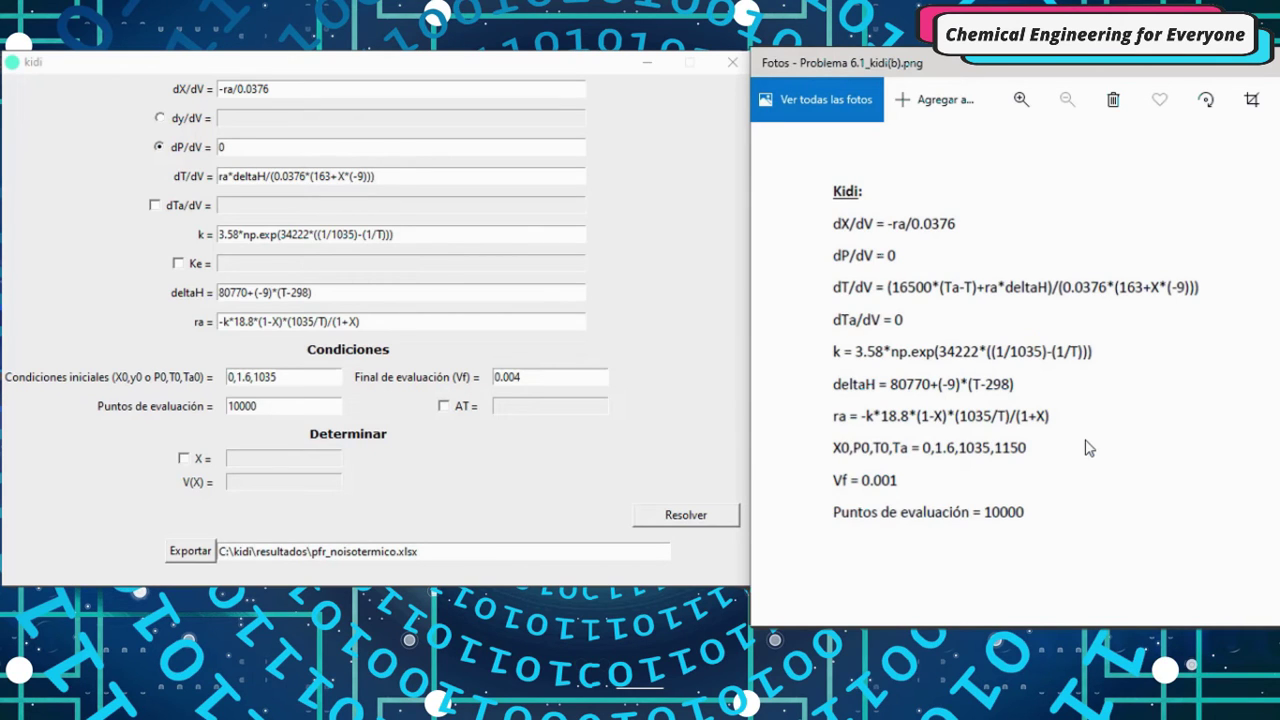
{"action": "left_click", "coordinate": [346, 206]}
{"action": "type", "text": ")"}
{"action": "left_click", "coordinate": [220, 177]}
{"action": "type", "text": "(16500*(Ta"}
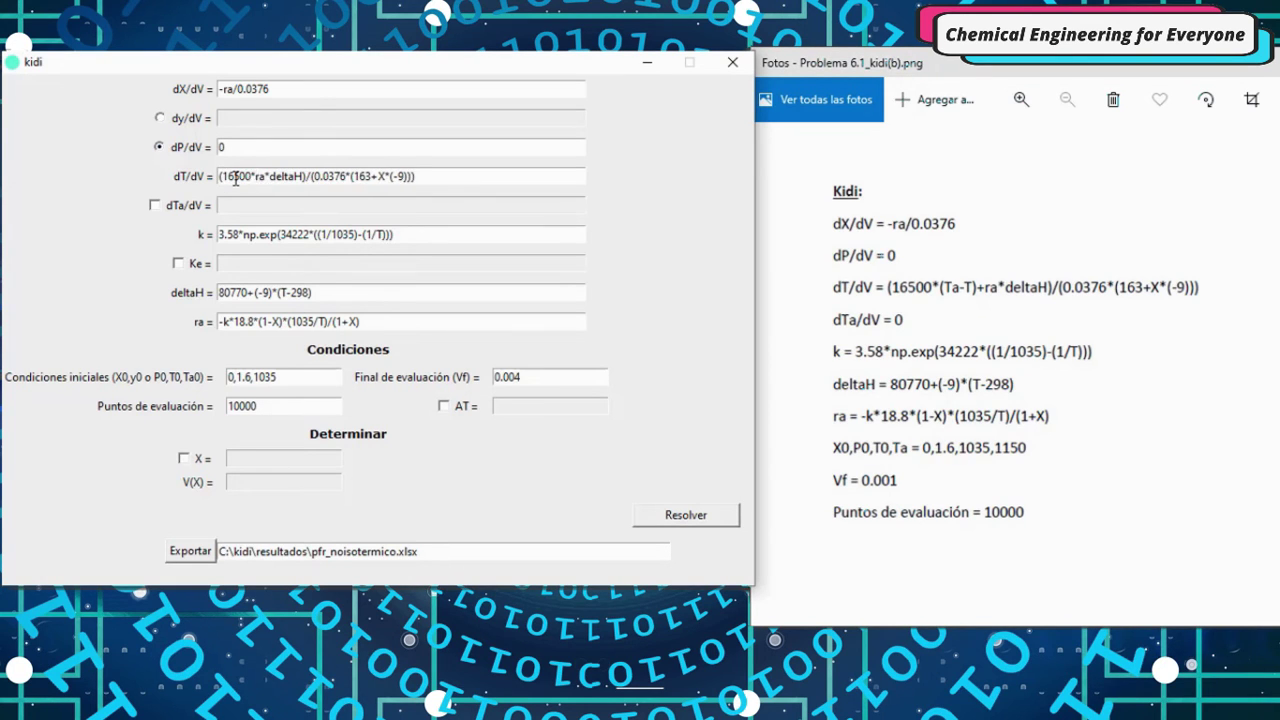
{"action": "type", "text": "-T)+"}
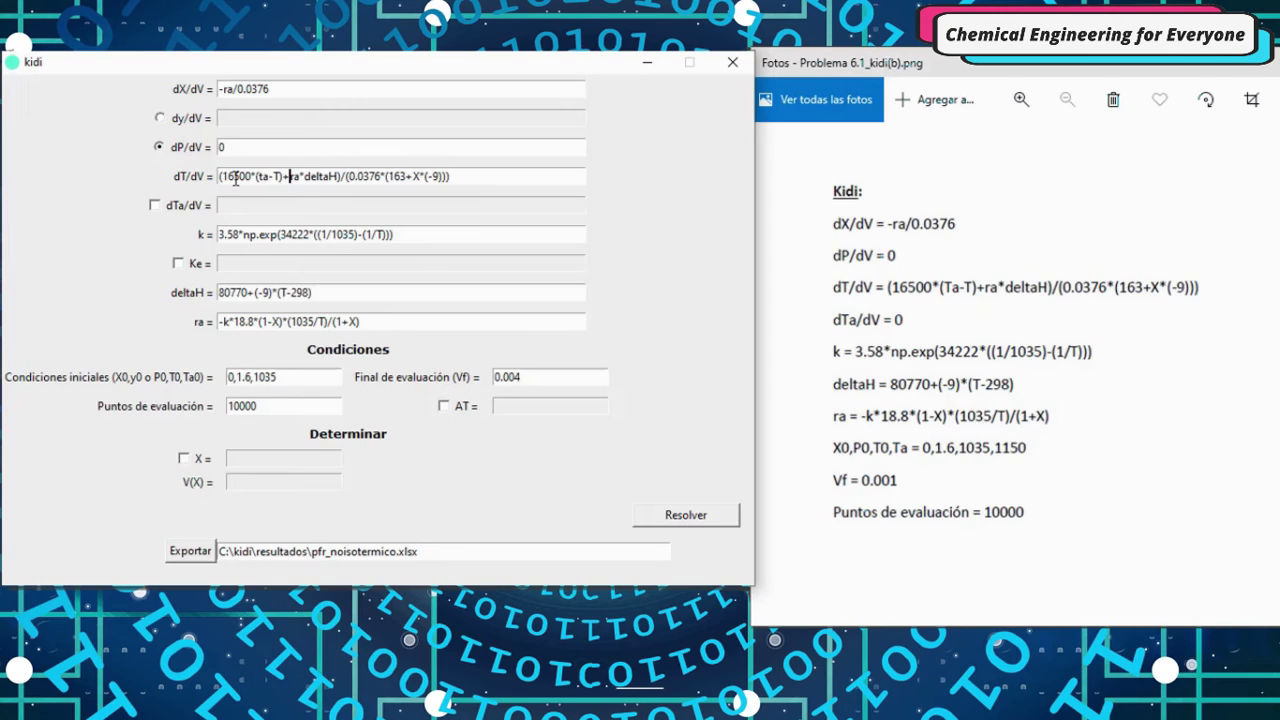
- Enable the dTa/dV equation and set it to 0
{"action": "left_click", "coordinate": [154, 205]}
{"action": "left_click", "coordinate": [259, 209]}
{"action": "type", "text": "0"}
- Extend the initial conditions to 0,1.6,1035,1150 and set the final evaluation value Vf to 0.001
{"action": "left_click", "coordinate": [294, 372]}
{"action": "type", "text": ",1150"}
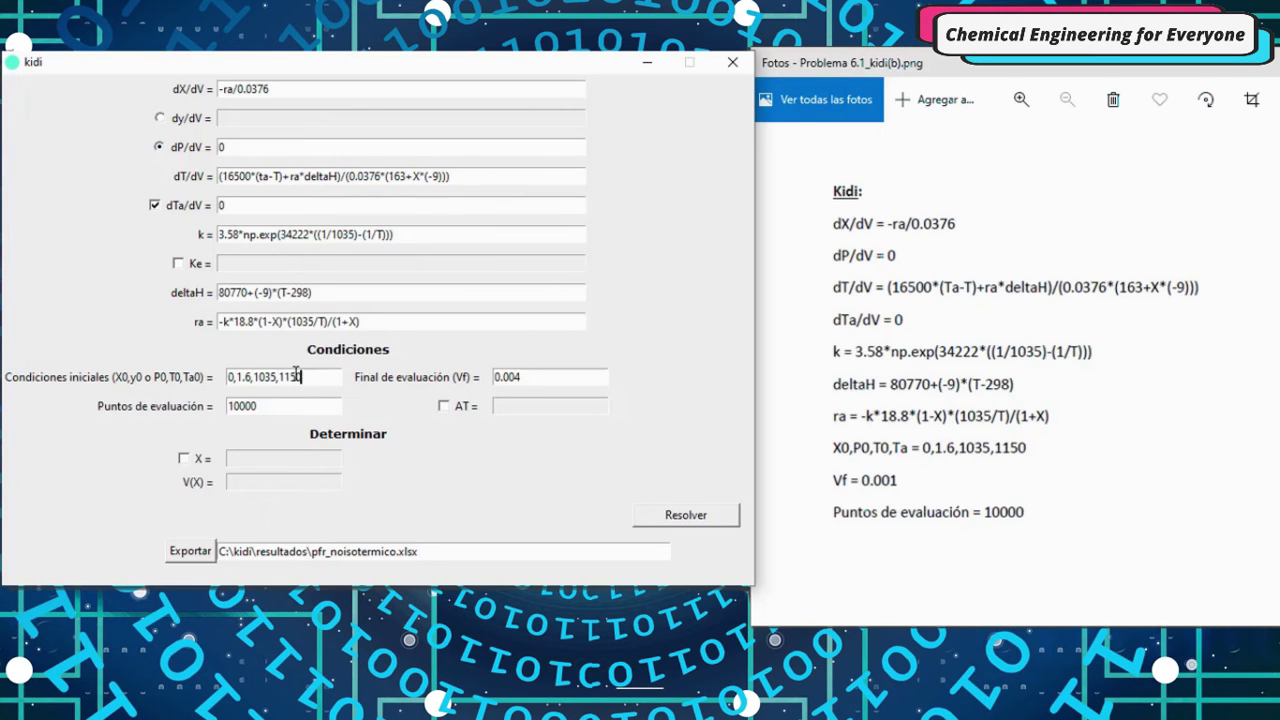
{"action": "left_click", "coordinate": [549, 377]}
{"action": "key", "text": "BackSpace"}
{"action": "type", "text": "1"}
- Correct the heat-exchange term in the dT/dV equation to 16500*(Ta-T)
{"action": "left_click", "coordinate": [467, 178]}
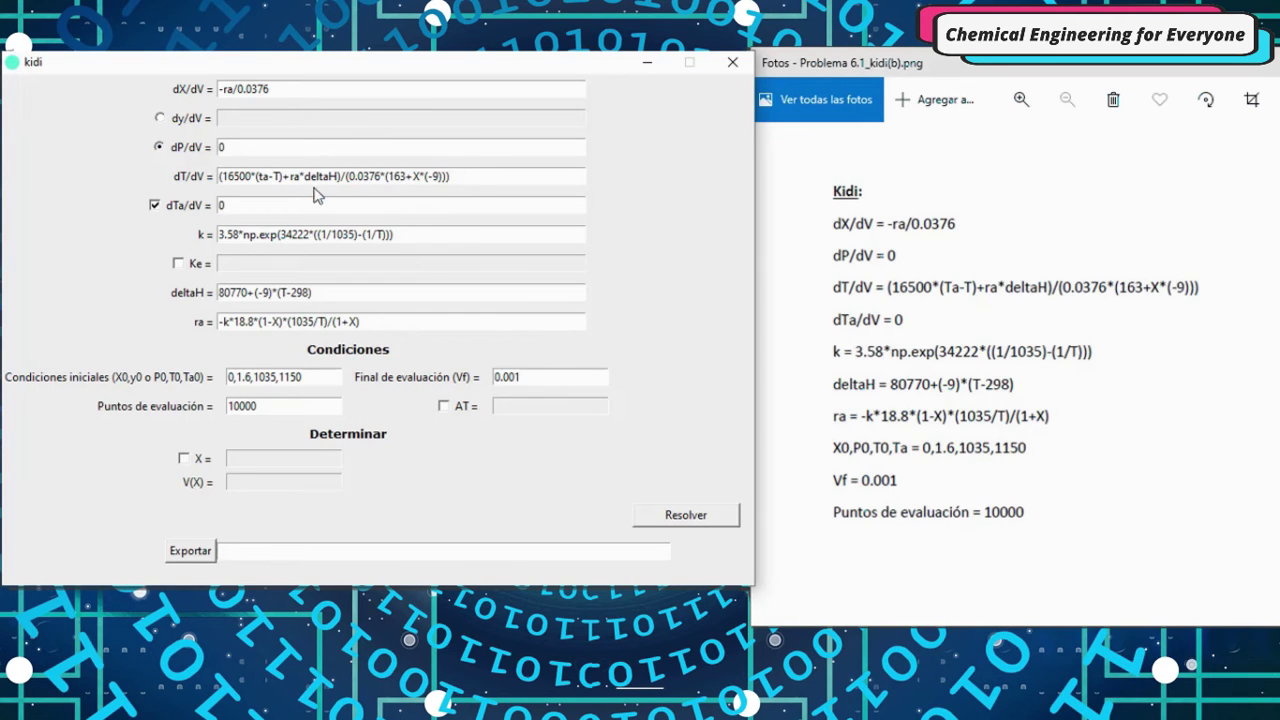
{"action": "left_click_drag", "start_coordinate": [285, 177], "coordinate": [221, 181]}
{"action": "left_click", "coordinate": [267, 205]}
{"action": "double_click", "coordinate": [263, 176]}
{"action": "left_click", "coordinate": [280, 204]}
{"action": "left_click", "coordinate": [258, 176]}
{"action": "key", "text": "Delete"}
{"action": "type", "text": "T"}
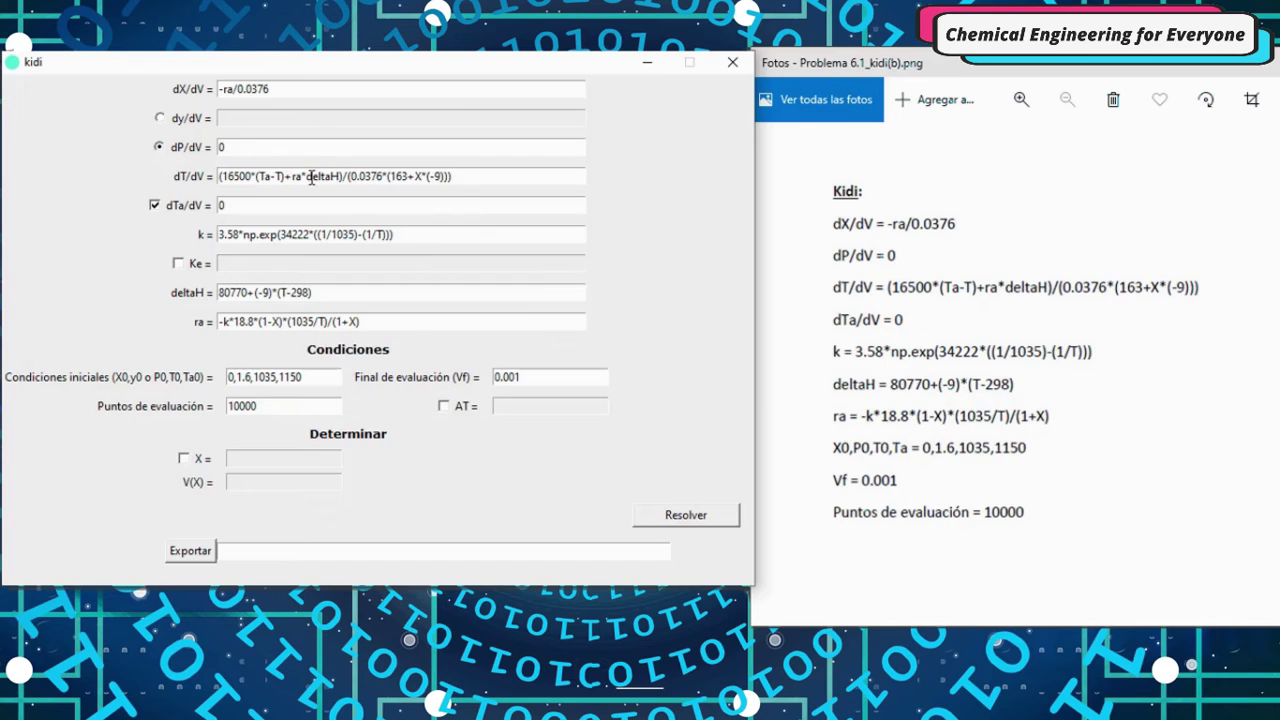
- Solve the part (b) case and view the conversion, temperature and pressure plots, closing the figure when done
{"action": "left_click", "coordinate": [502, 176]}
{"action": "left_click", "coordinate": [270, 204]}
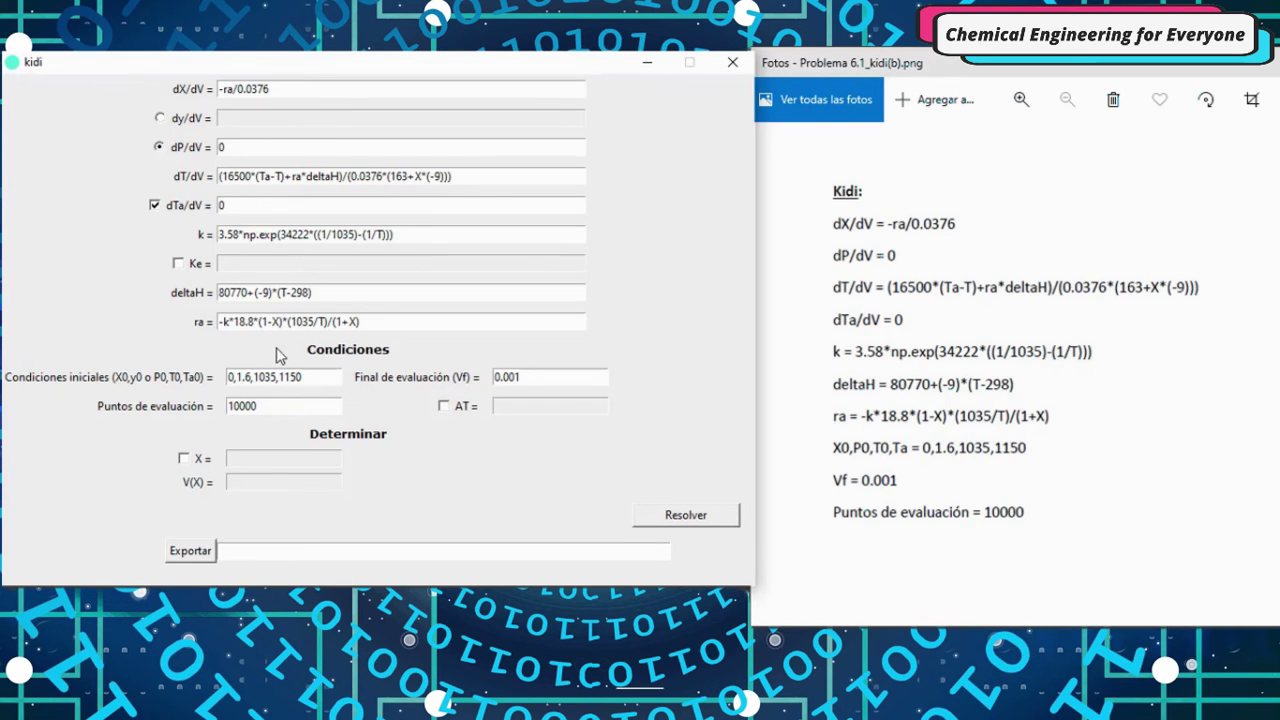
{"action": "left_click", "coordinate": [320, 381]}
{"action": "left_click", "coordinate": [686, 514]}
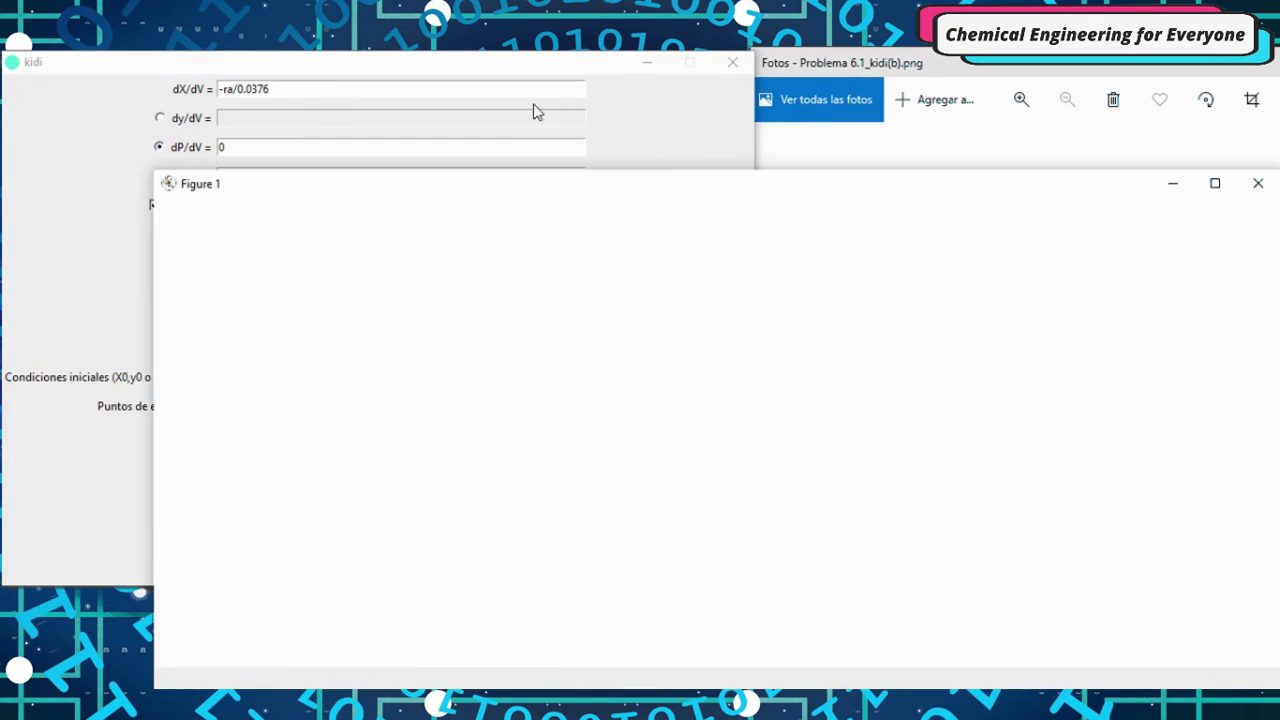
{"action": "left_click_drag", "start_coordinate": [574, 195], "coordinate": [452, 77]}
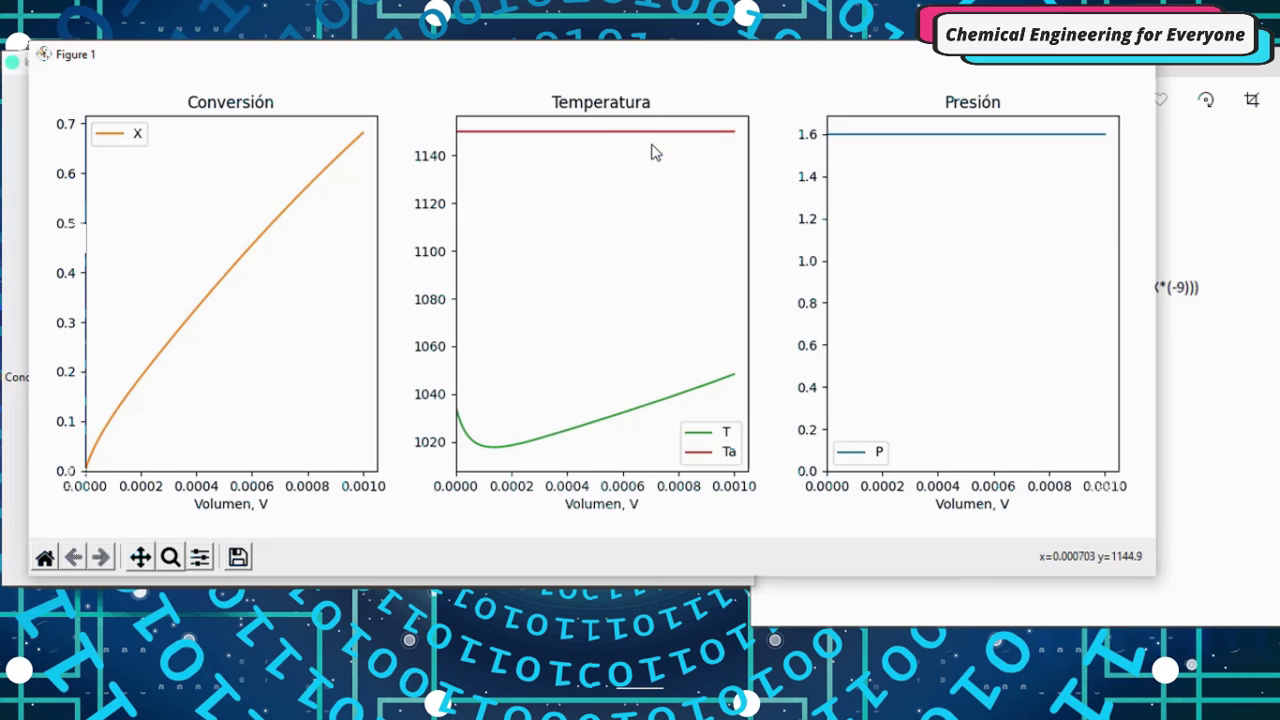
{"action": "left_click", "coordinate": [1134, 70]}
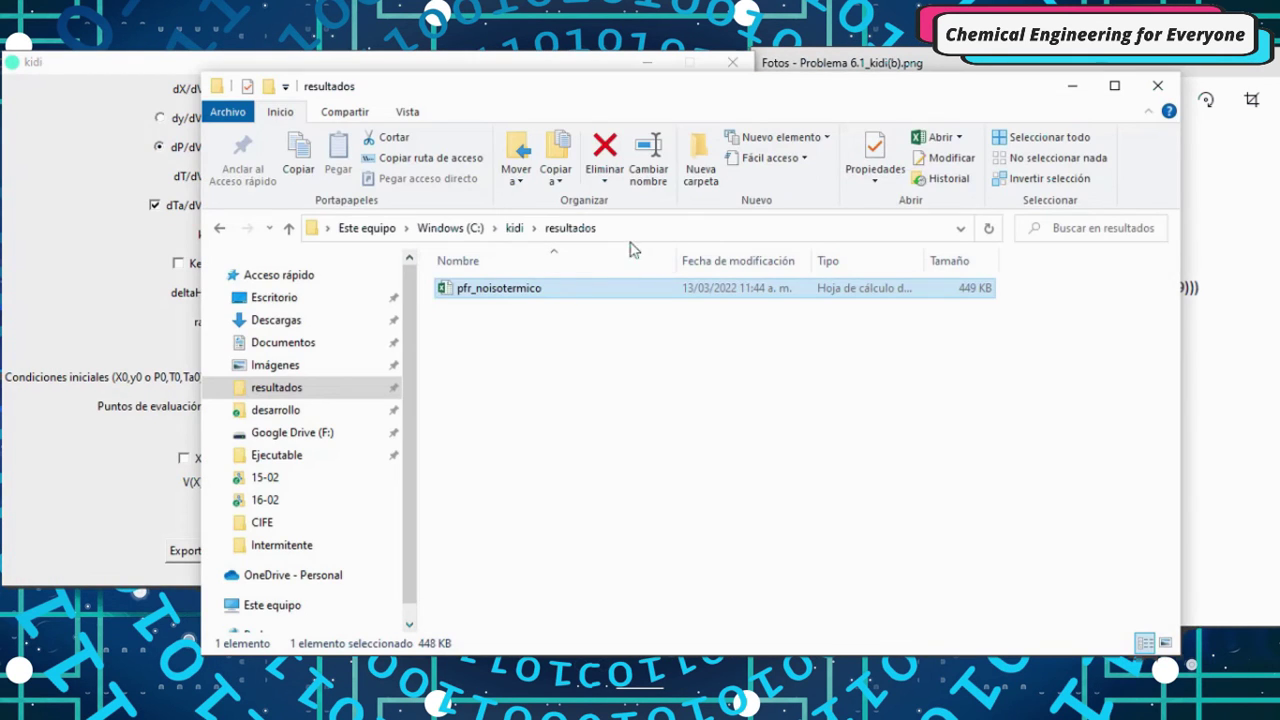
- Export the part (b) results to C:\kidi\resultados\pfr_noisotermicob.xlsx, reusing the path of the resultados folder
{"action": "left_click", "coordinate": [646, 236]}
{"action": "key", "text": "ctrl+c"}
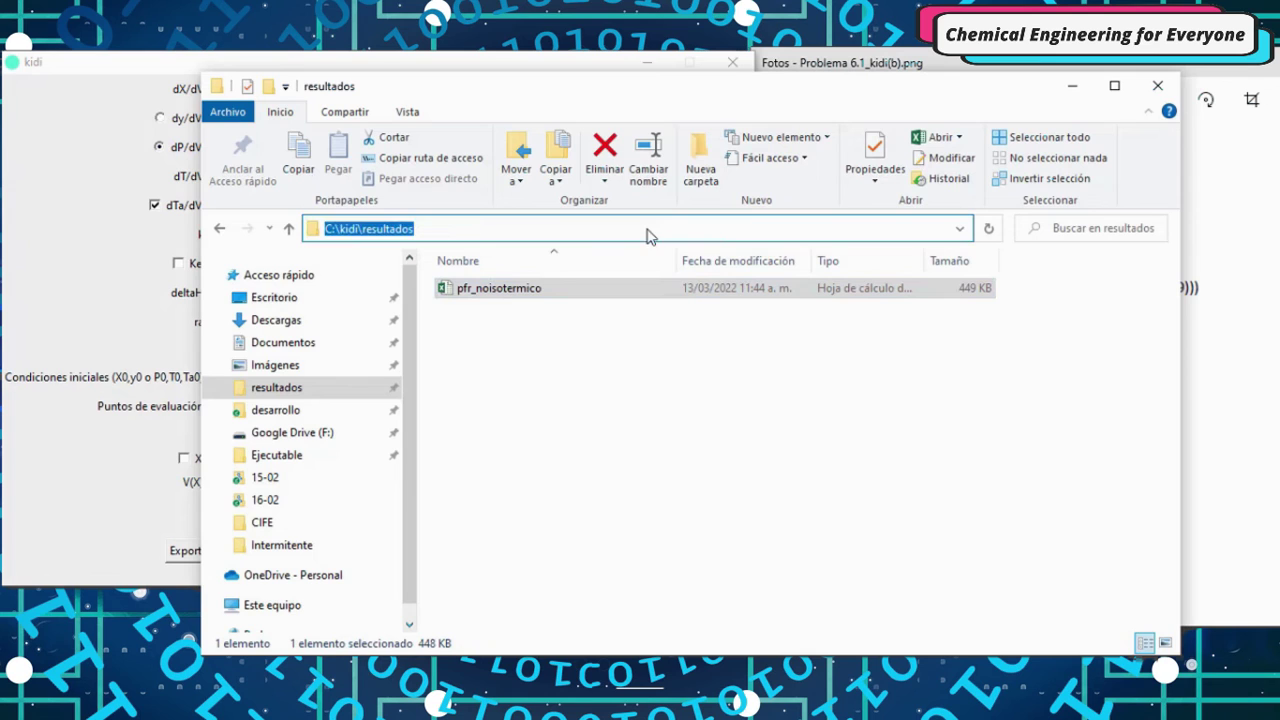
{"action": "left_click", "coordinate": [1072, 85]}
{"action": "left_click", "coordinate": [401, 553]}
{"action": "key", "text": "ctrl+v"}
{"action": "type", "text": "\\pfr_noisote"}
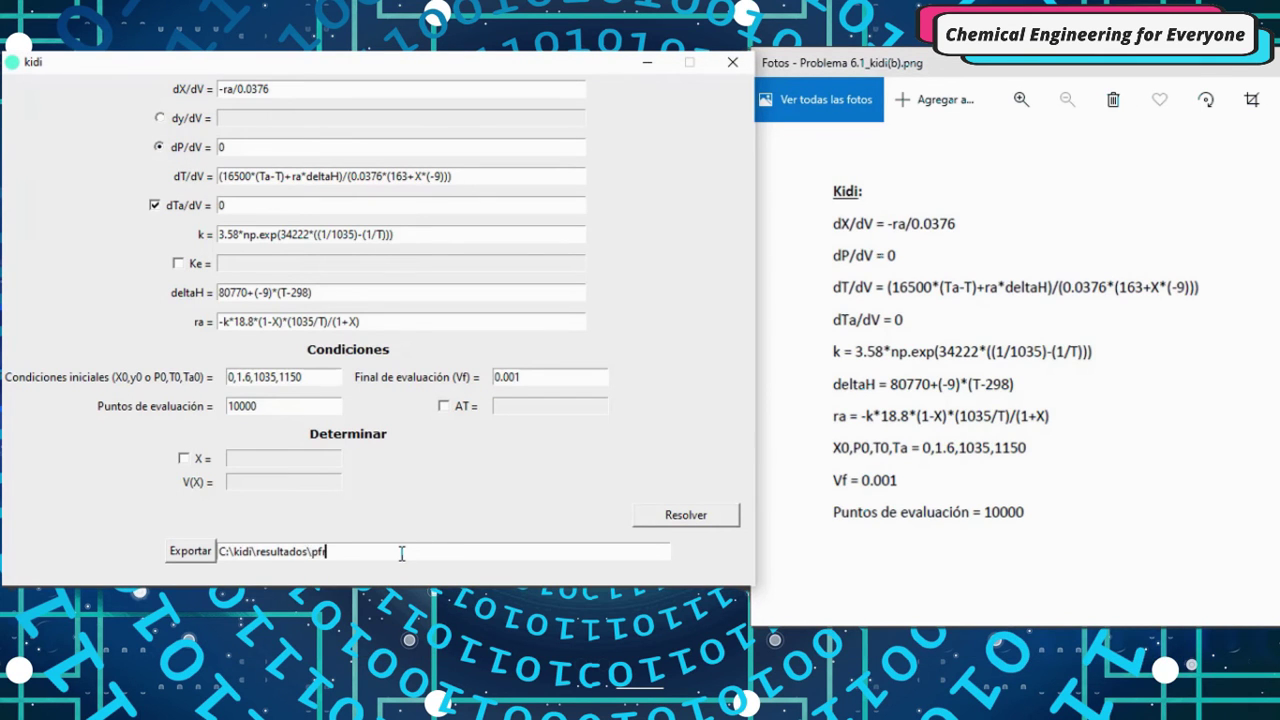
{"action": "type", "text": "rmicob.xlsx"}
{"action": "left_click", "coordinate": [190, 551]}
{"action": "left_click", "coordinate": [690, 436]}
- Open the exported pfr_noisotermicob workbook in Excel, fit columns A to E to their contents to review the data, and close it
{"action": "key", "text": "alt+Tab"}
{"action": "double_click", "coordinate": [519, 312]}
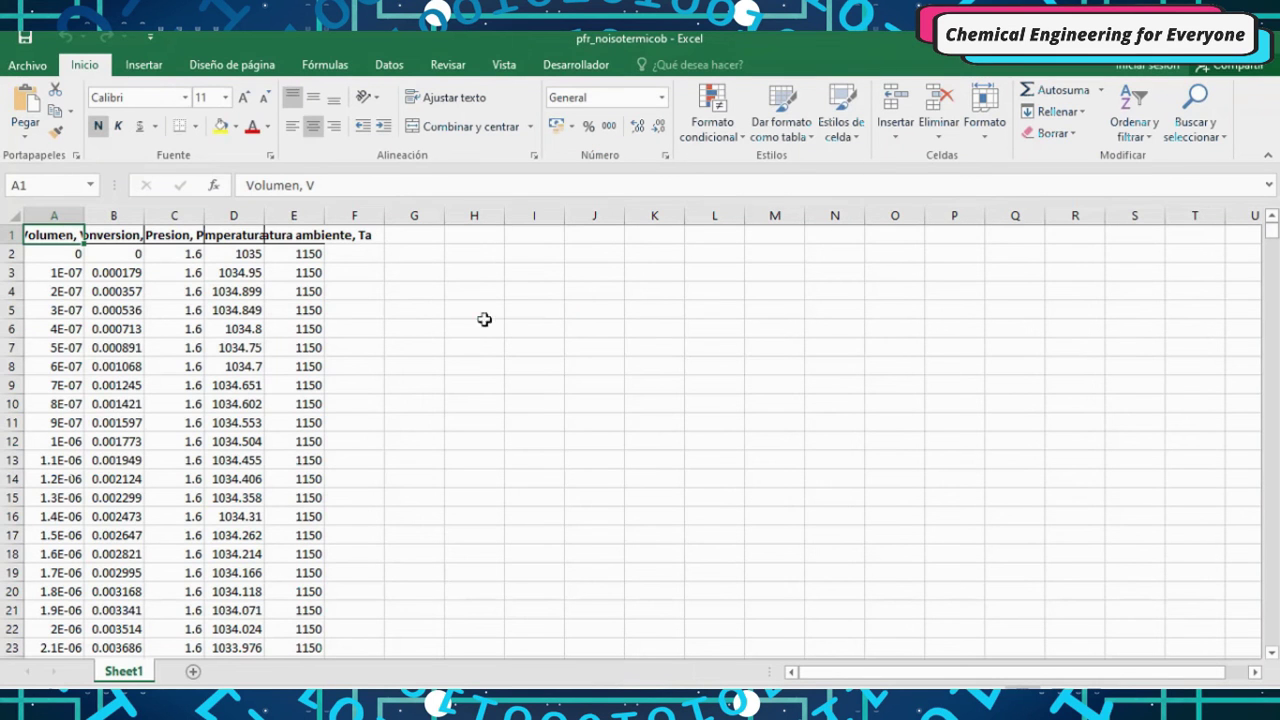
{"action": "double_click", "coordinate": [84, 216]}
{"action": "double_click", "coordinate": [162, 216]}
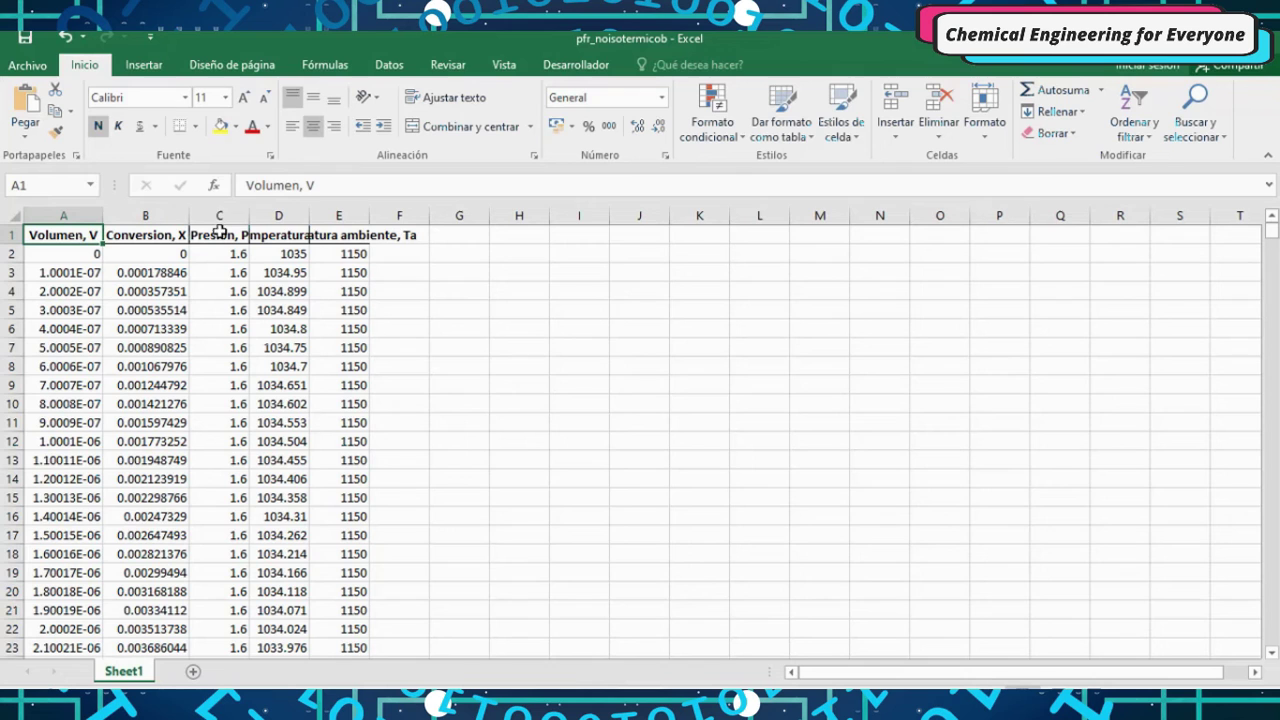
{"action": "double_click", "coordinate": [251, 216]}
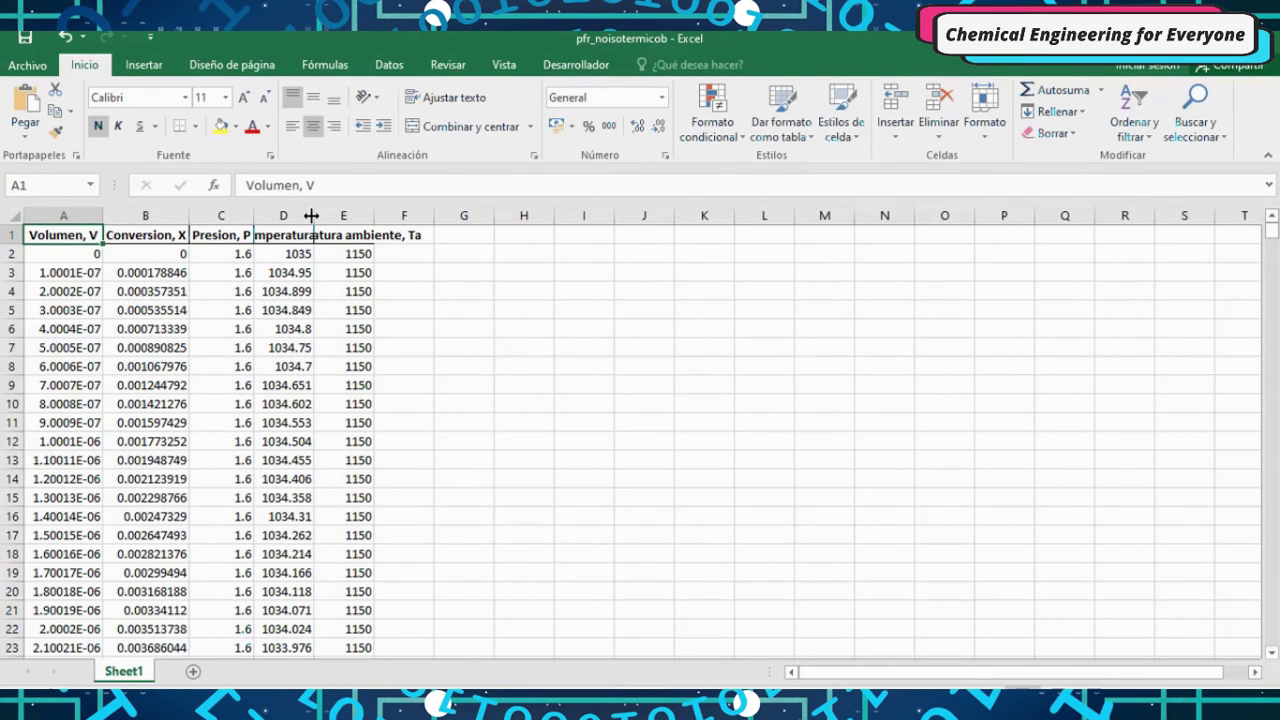
{"action": "double_click", "coordinate": [311, 216]}
{"action": "double_click", "coordinate": [409, 216]}
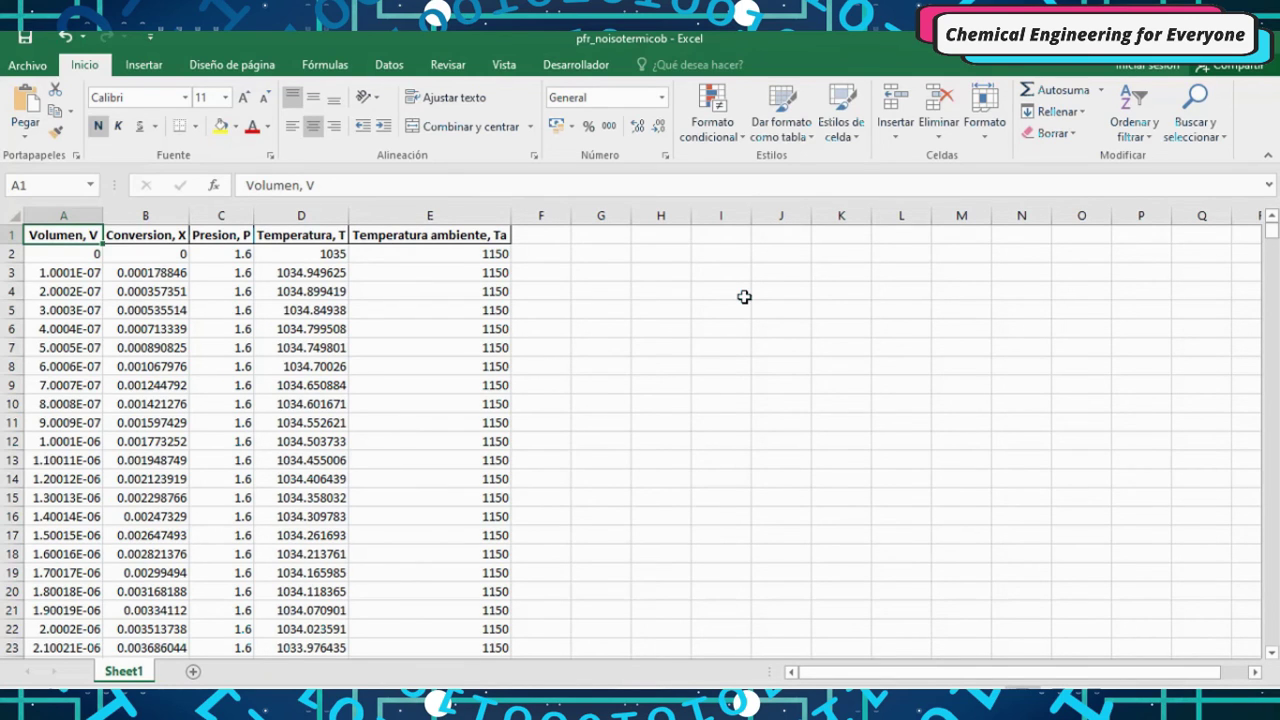
{"action": "key", "text": "alt+F4"}
{"action": "left_click", "coordinate": [557, 400]}
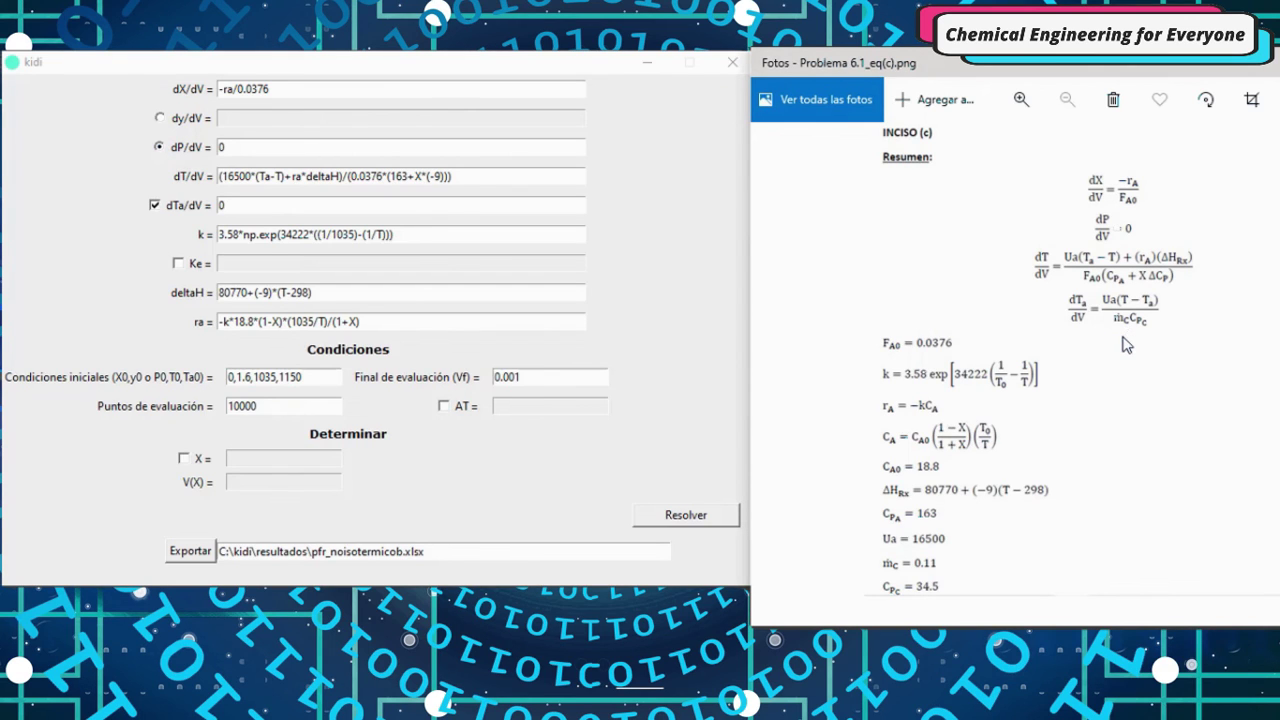
- Following the part (c) Kidi equations, set dTa/dV to 16500*(T-Ta)/(0.11*34.5) and the initial Ta value to 1250
{"action": "key", "text": "Right"}
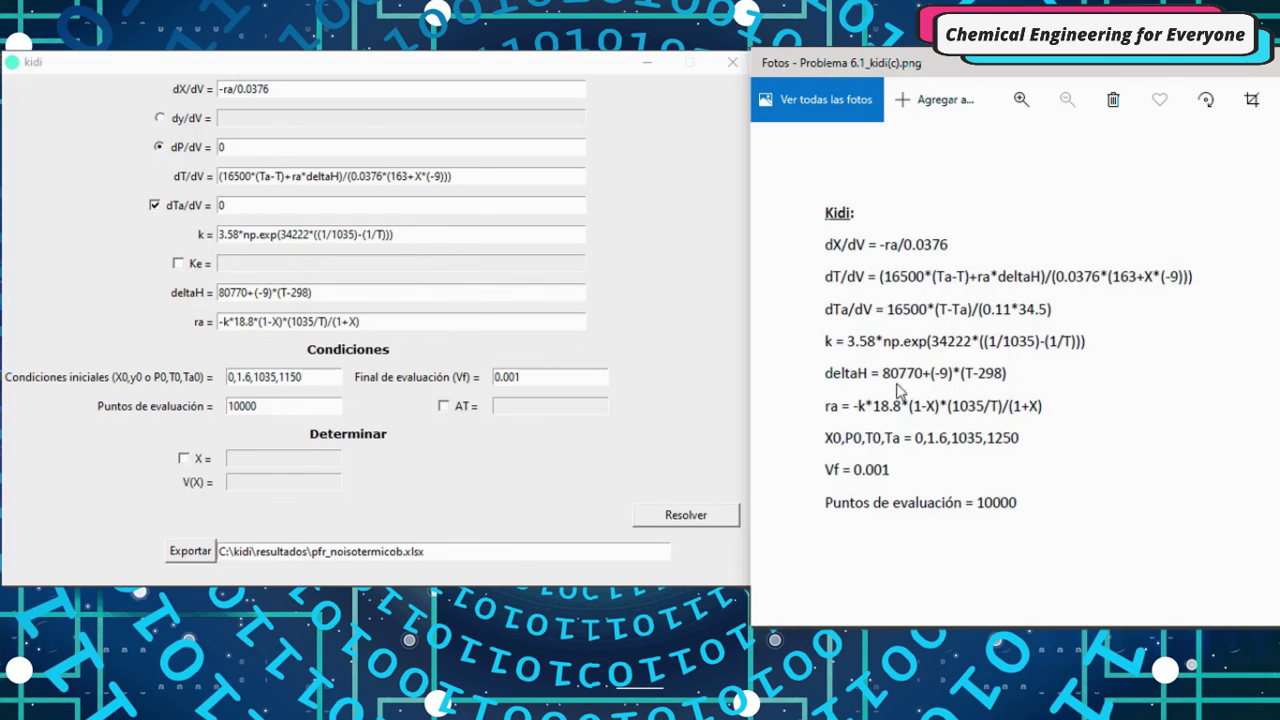
{"action": "double_click", "coordinate": [300, 204]}
{"action": "type", "text": "16500*(T-T"}
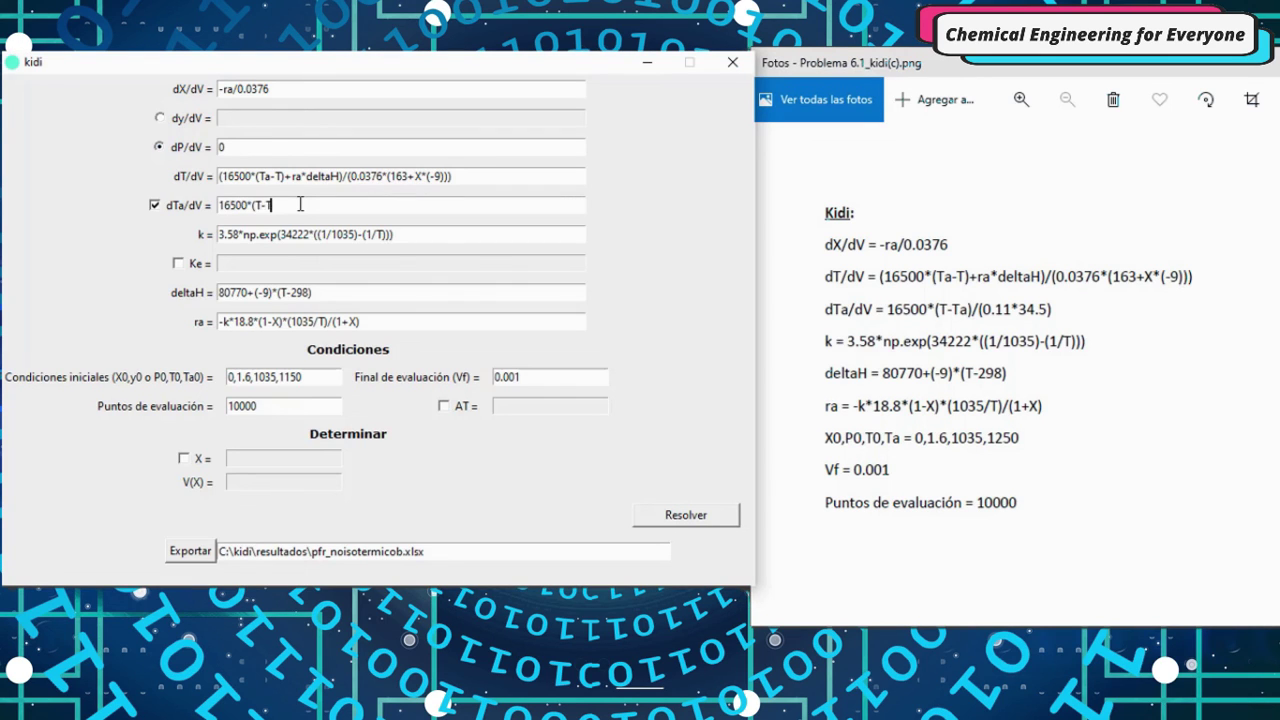
{"action": "type", "text": "a)/(0.11*34.5)"}
{"action": "double_click", "coordinate": [338, 382]}
{"action": "type", "text": "1250"}
{"action": "key", "text": "Tab"}
- Solve the part (c) case, examine its conversion, temperature and pressure plots, and close the figure
{"action": "left_click", "coordinate": [675, 514]}
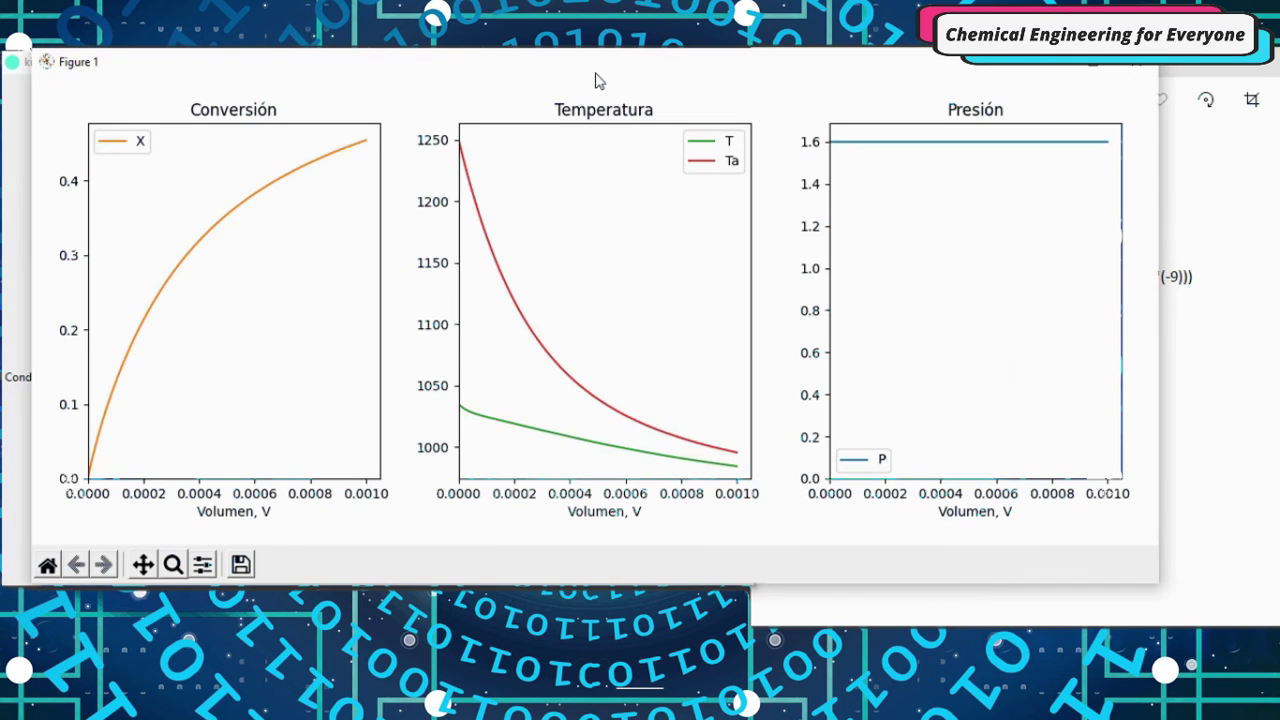
{"action": "left_click_drag", "start_coordinate": [594, 80], "coordinate": [596, 72]}
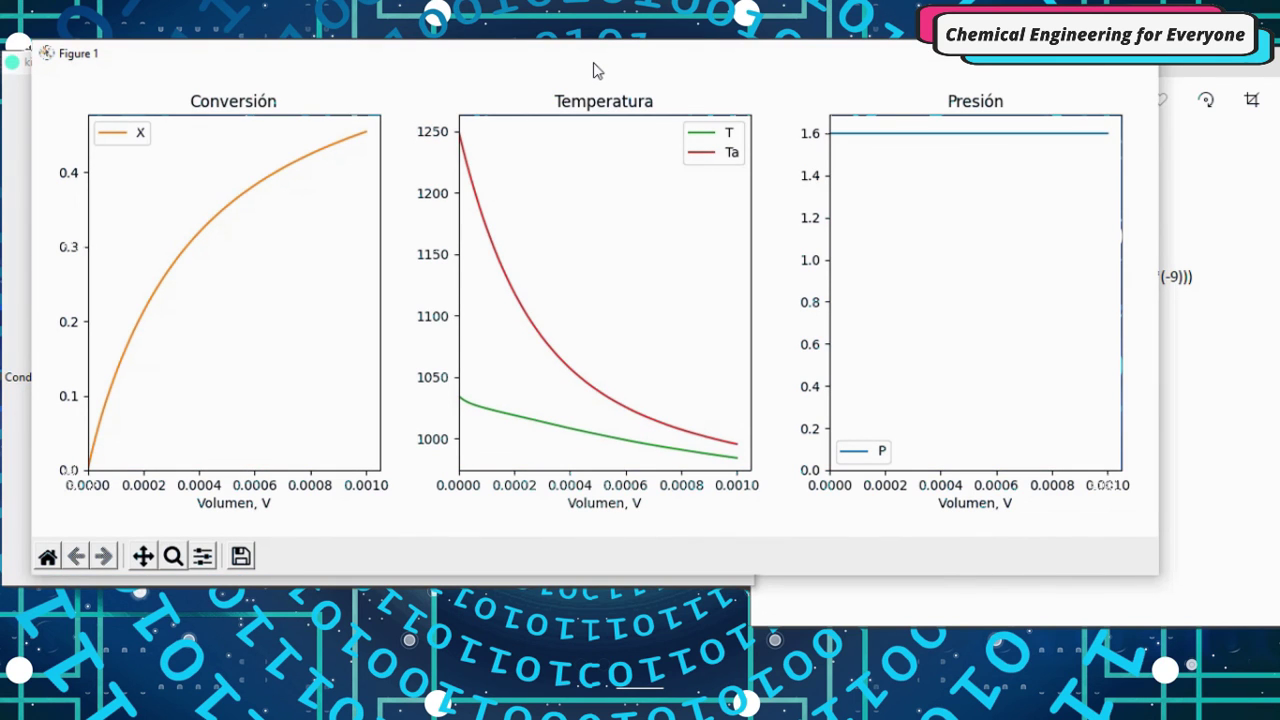
{"action": "left_click", "coordinate": [1137, 60]}
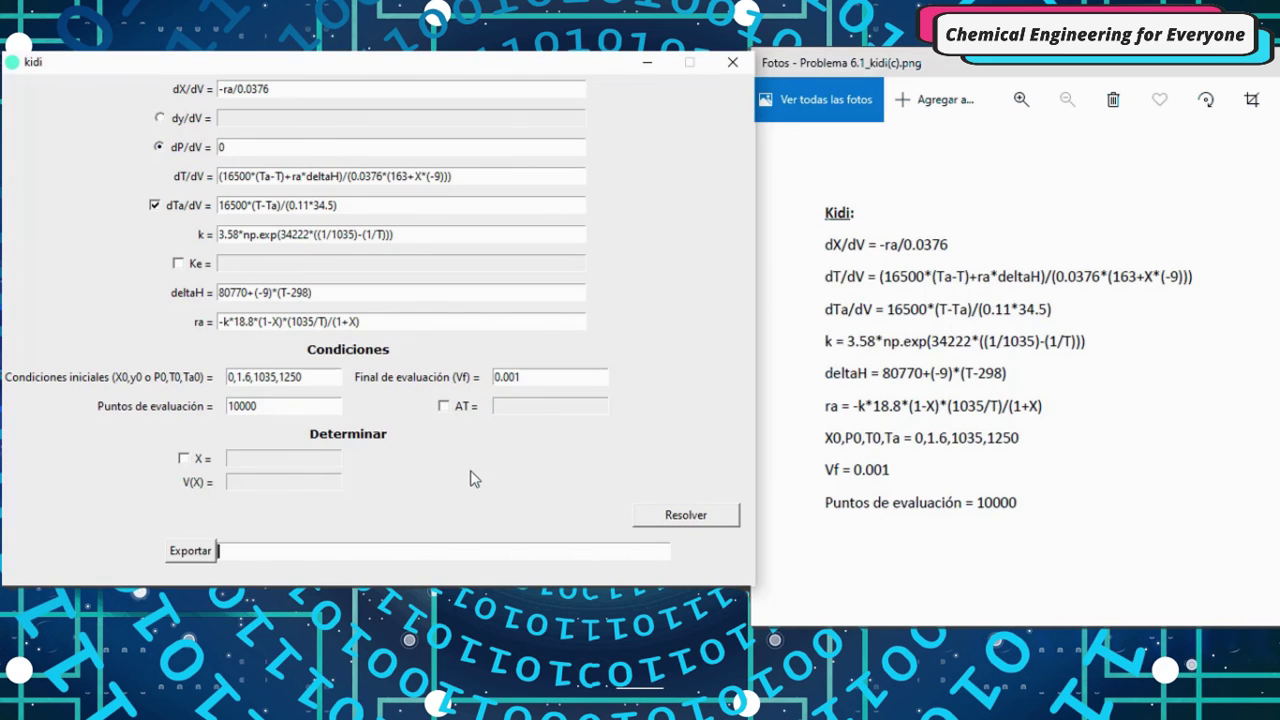